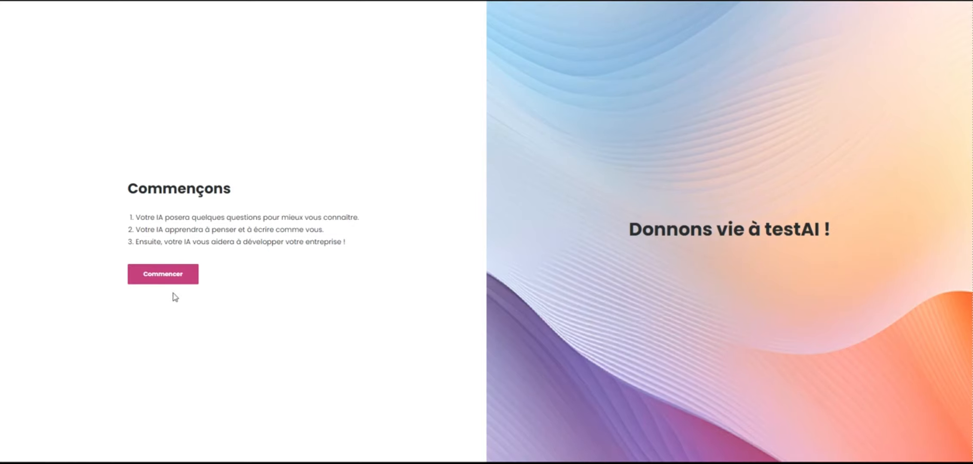
Start the AI onboarding and send the answer "mon objectif est d'aider des milliers d'entrepreneurs et de devenir une référence dans le digital".
click(169, 279)
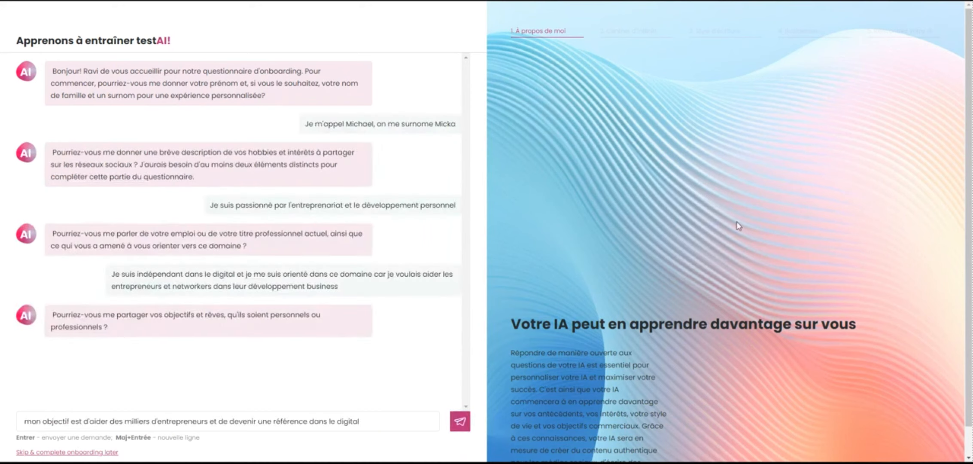
click(463, 422)
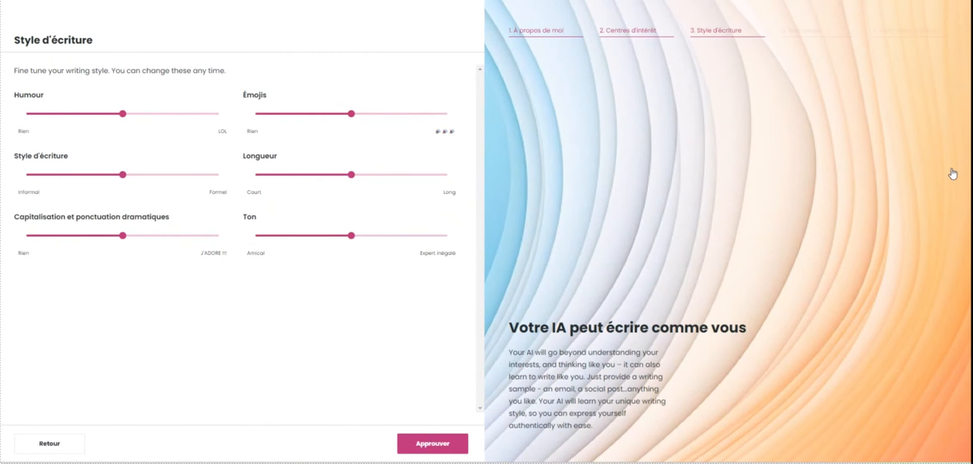
Tune the writing style: humour 4, emojis 4, length 5 and tone at mid-scale.
click(158, 115)
click(380, 116)
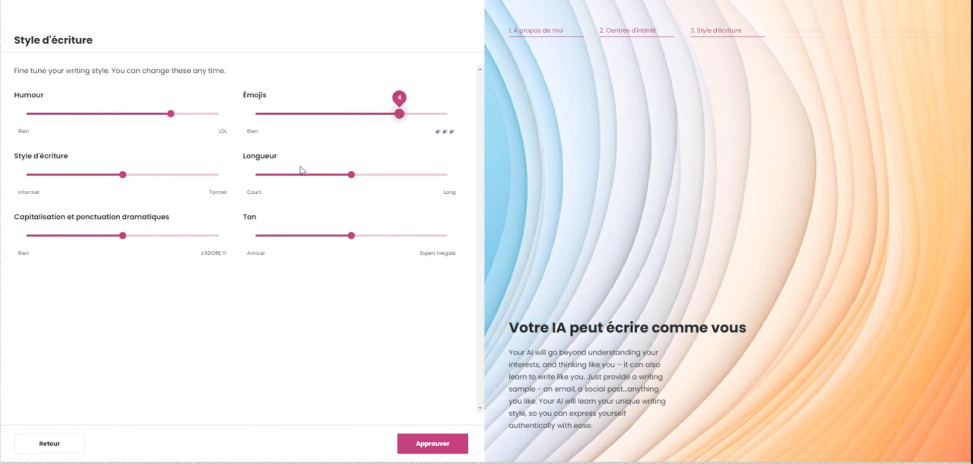
click(451, 178)
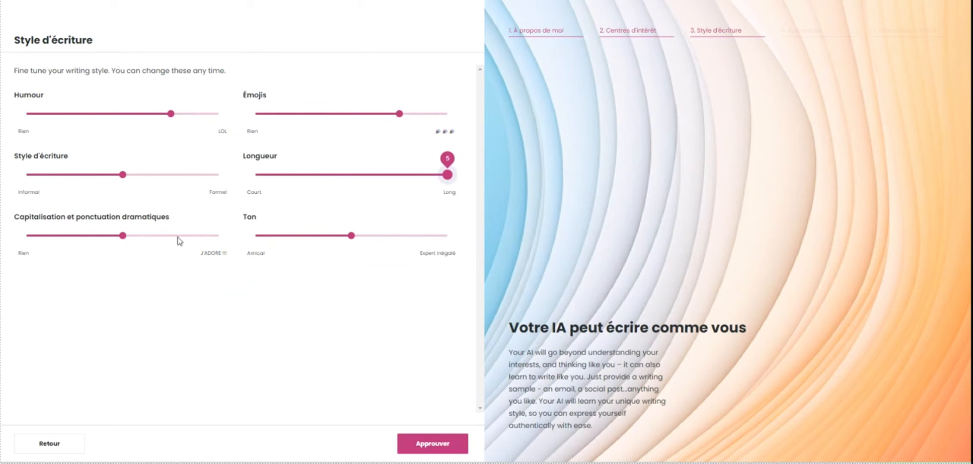
click(399, 237)
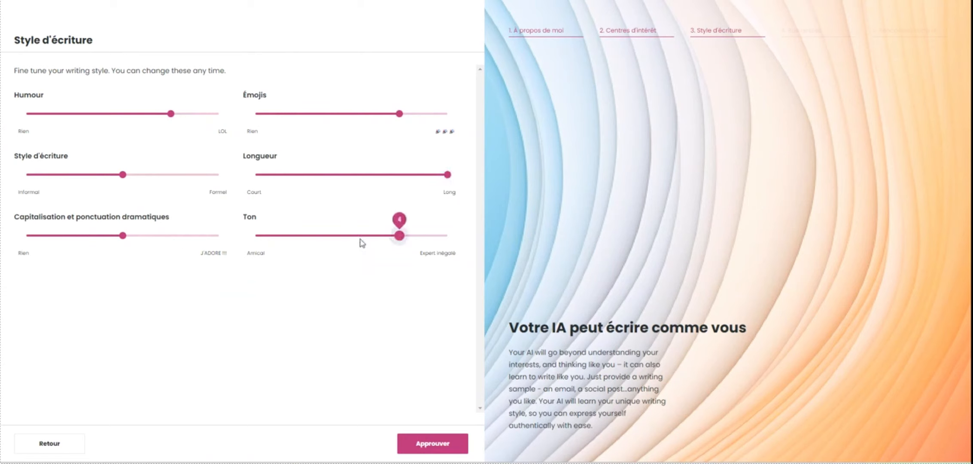
click(302, 237)
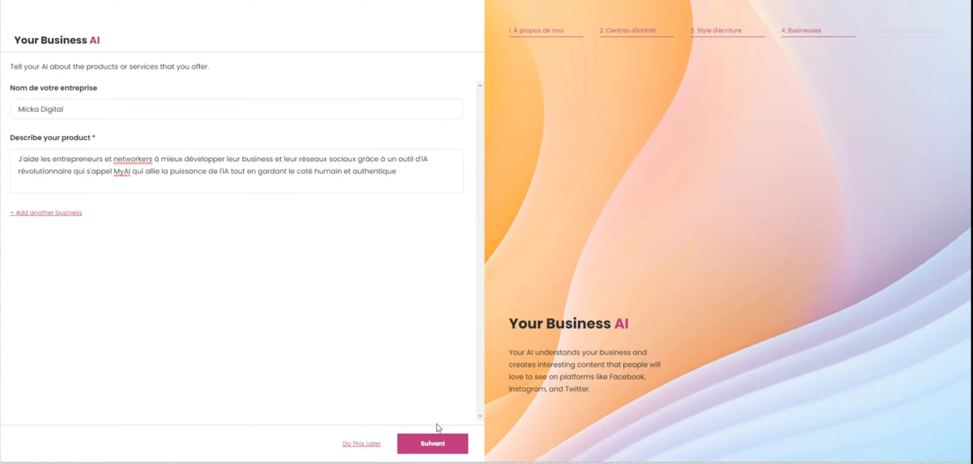
Submit the Micka Digital business details and go through the AI's slogan, life story and personality analysis to finish the onboarding.
click(426, 447)
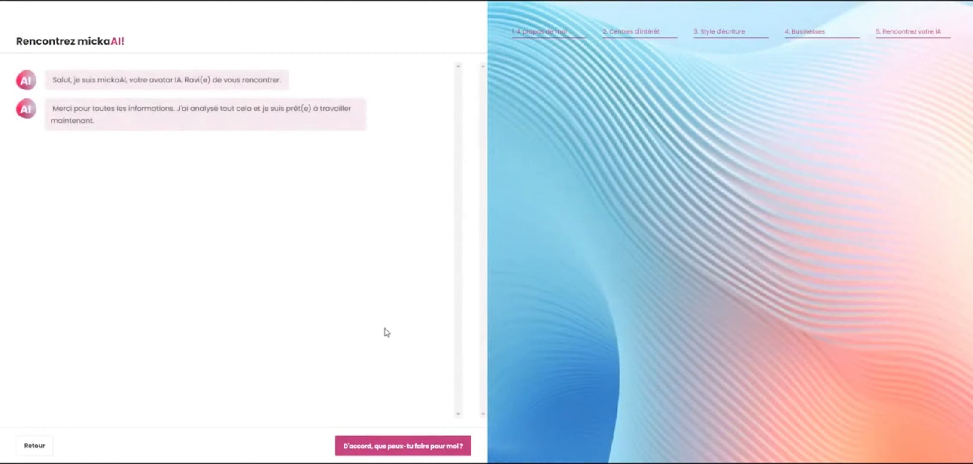
click(404, 445)
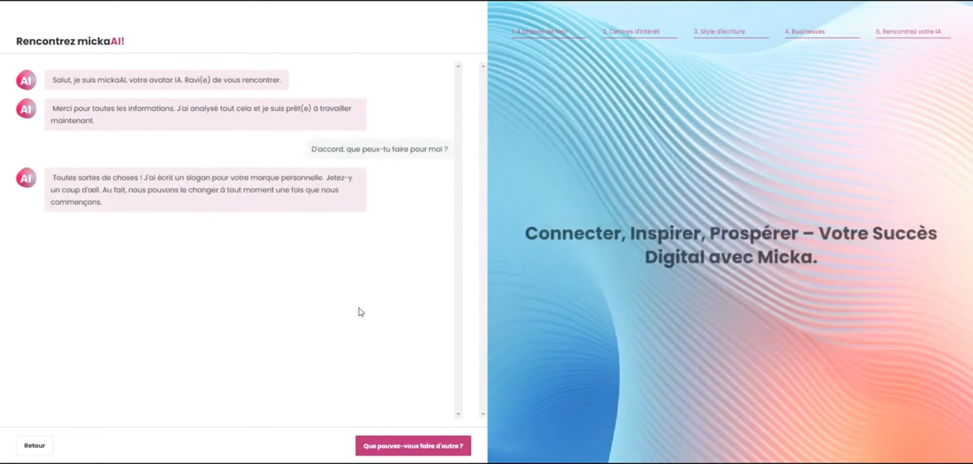
click(406, 445)
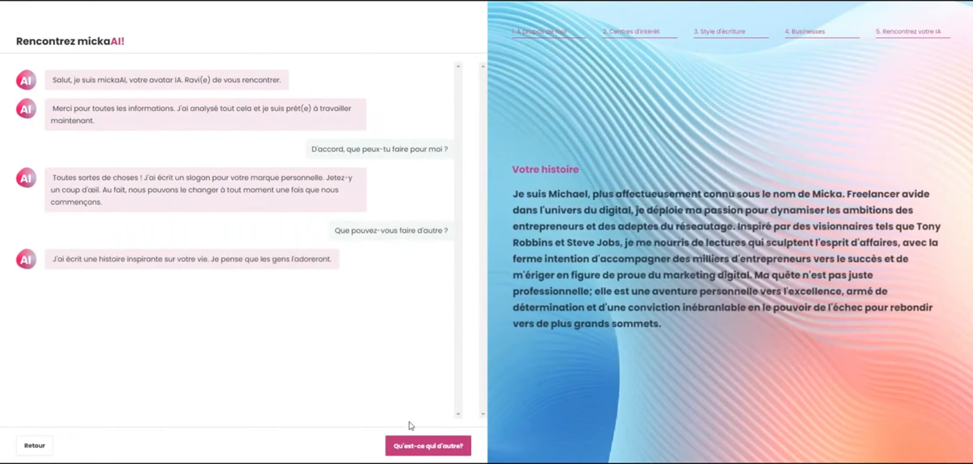
click(426, 447)
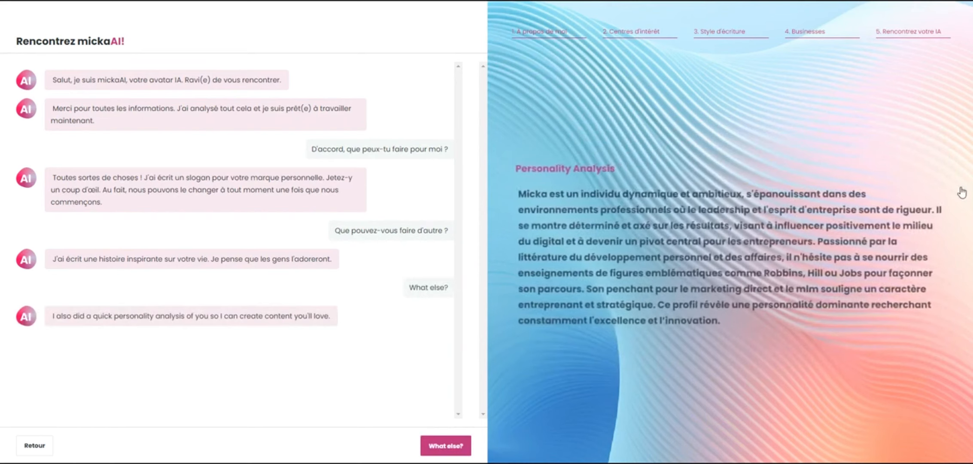
click(432, 451)
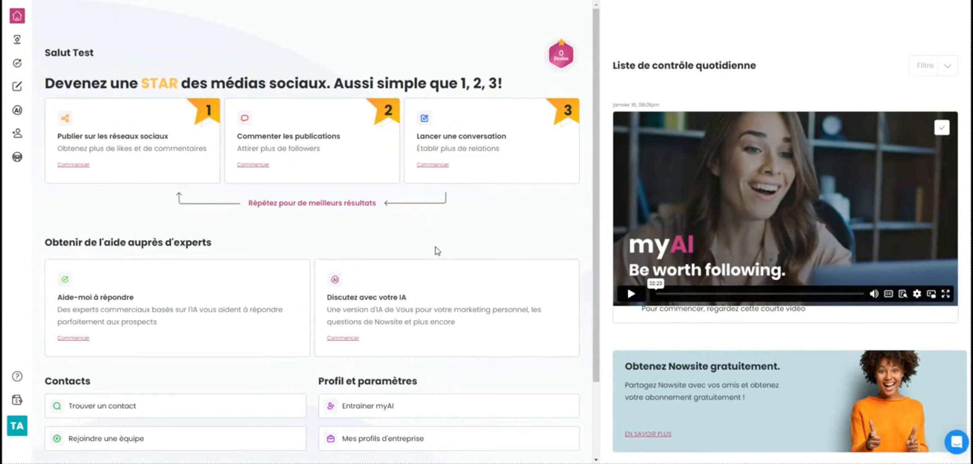
Open the myAI training profile and review the personal questions on family, origins, upcoming projects, and goals and dreams.
click(439, 414)
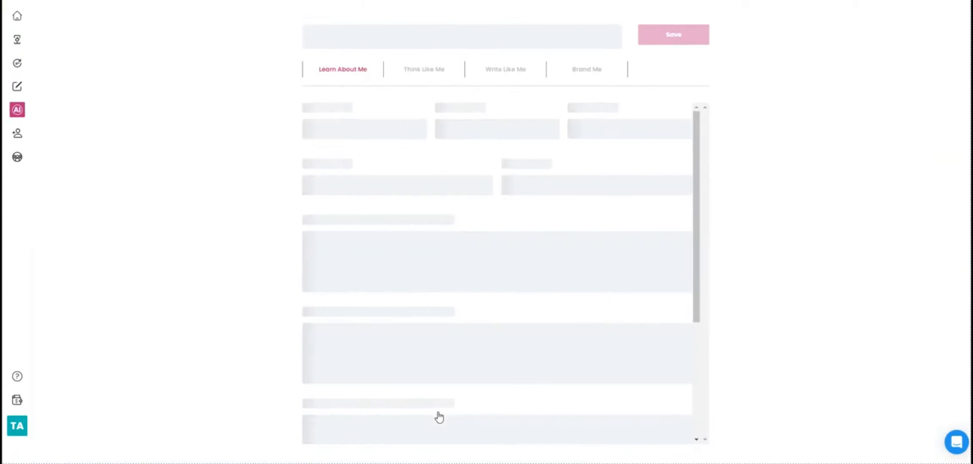
click(532, 269)
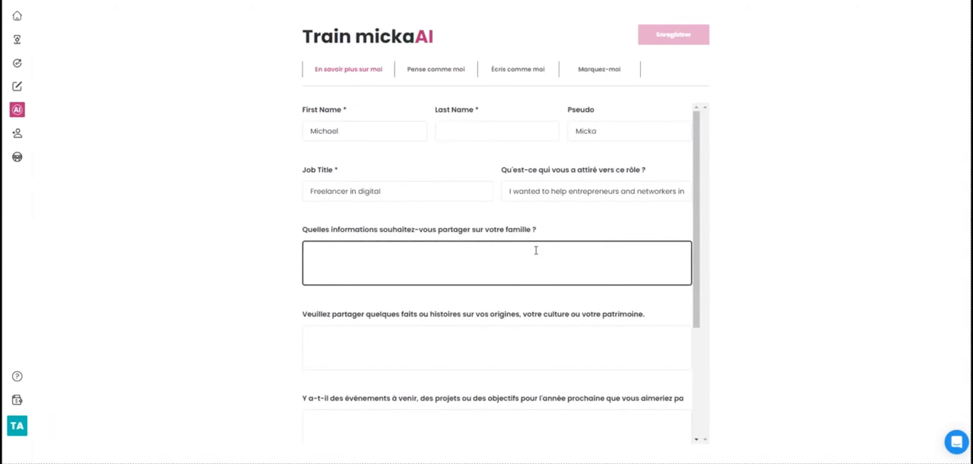
scroll(563, 270, down, 1)
click(555, 227)
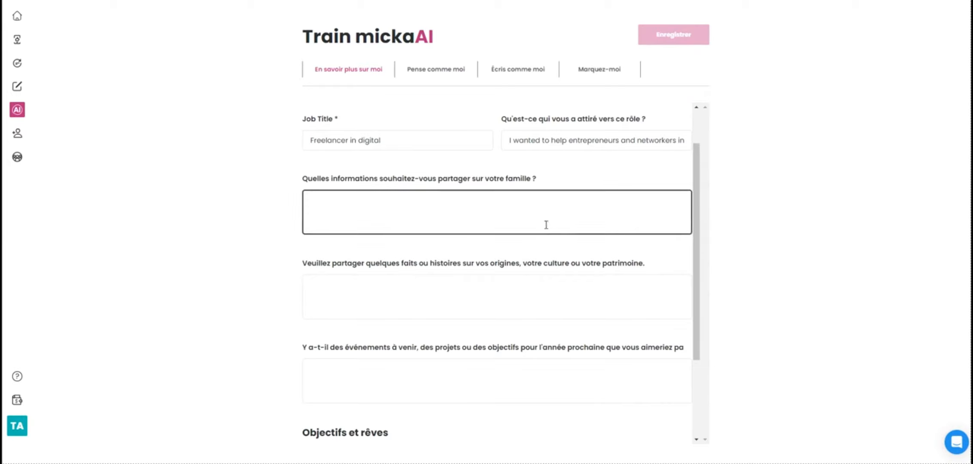
scroll(553, 213, down, 1)
click(565, 228)
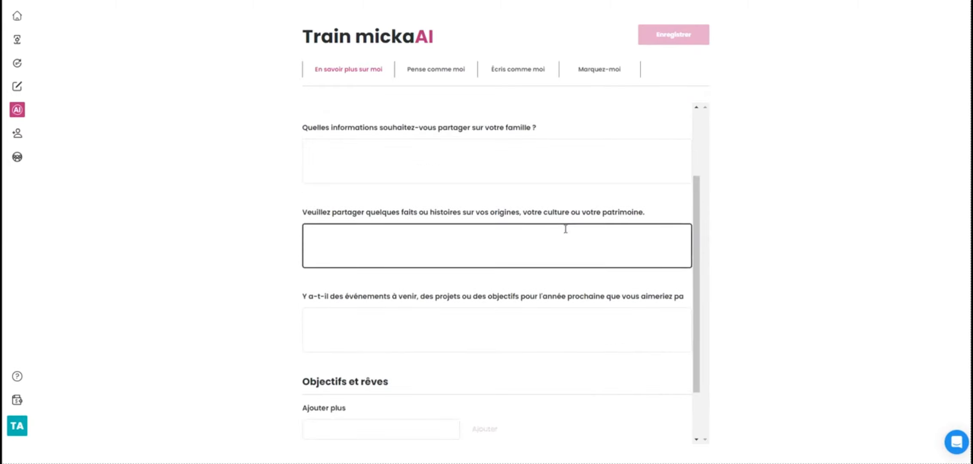
scroll(563, 231, down, 1)
click(553, 257)
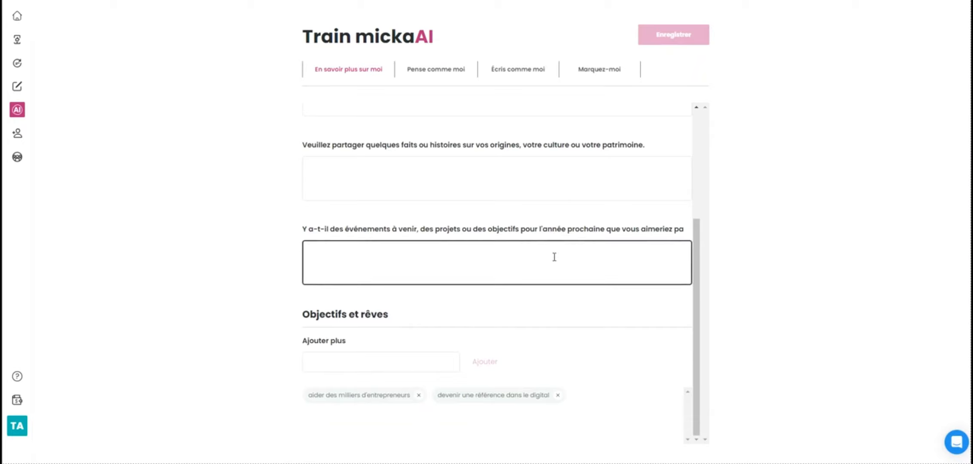
Review the AI's stored interests, favourite figures and books, plus its writing style settings and special instructions.
click(438, 77)
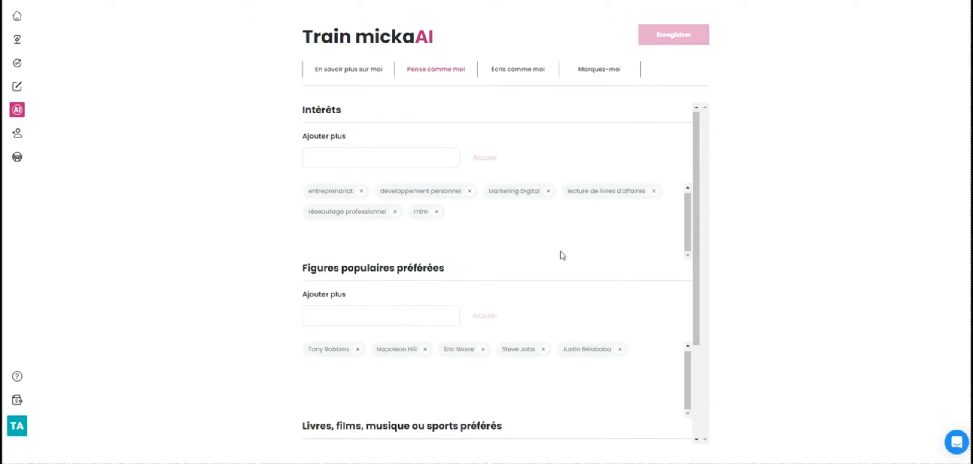
scroll(561, 256, down, 2)
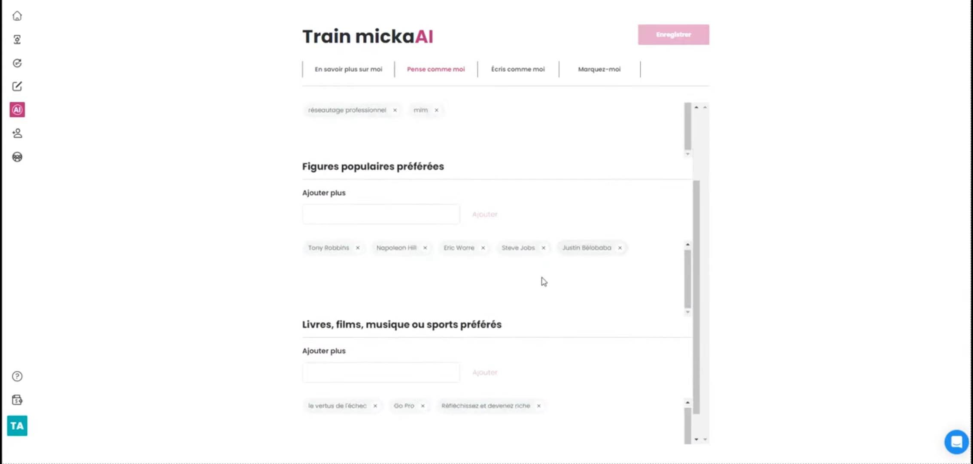
click(527, 75)
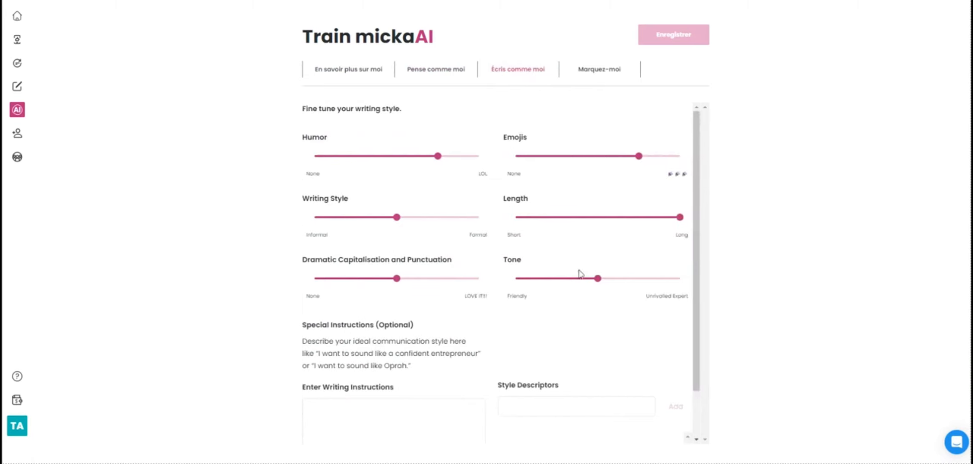
scroll(541, 272, down, 1)
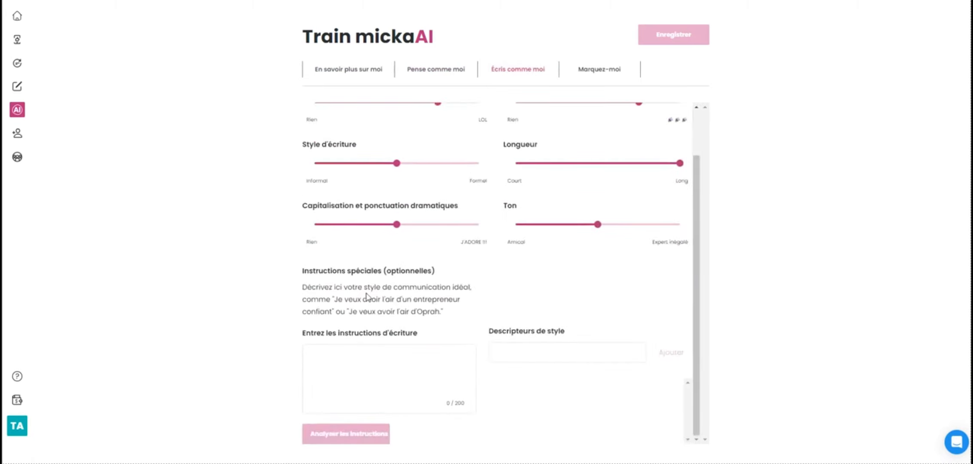
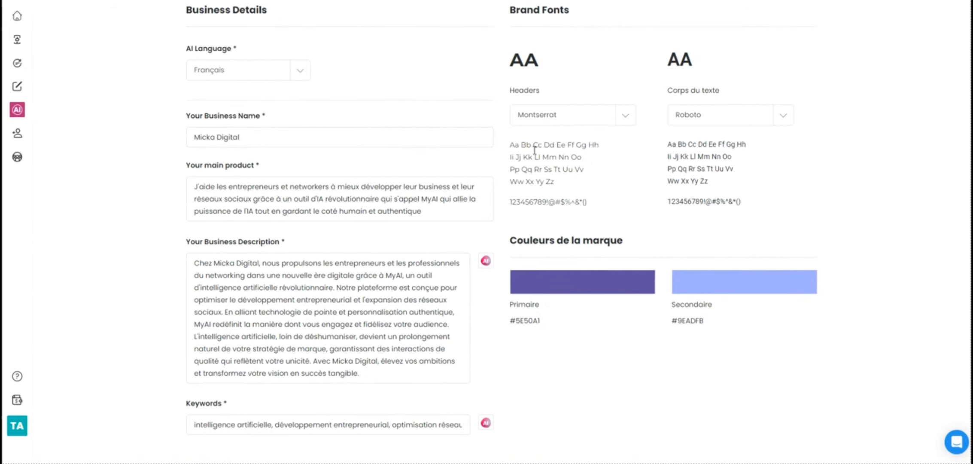
Review the company profile's business details, brand fonts and brand colours.
scroll(543, 163, up, 3)
scroll(592, 223, down, 1)
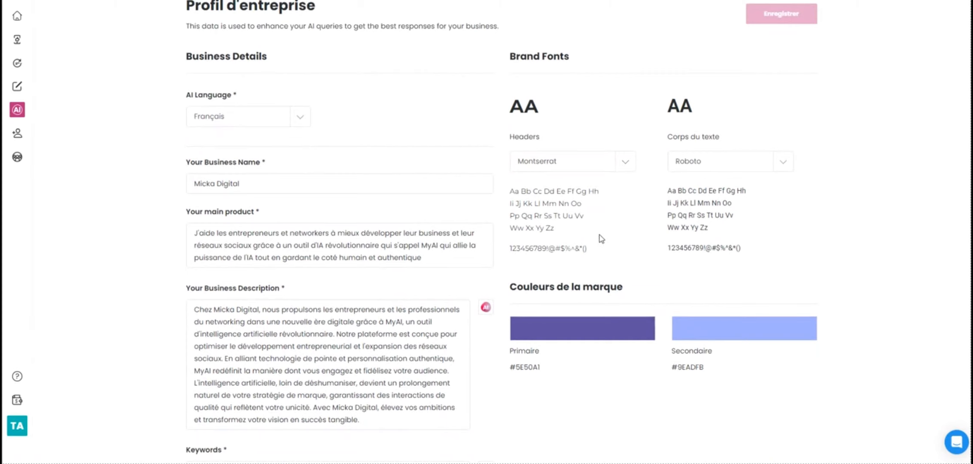
scroll(598, 240, up, 1)
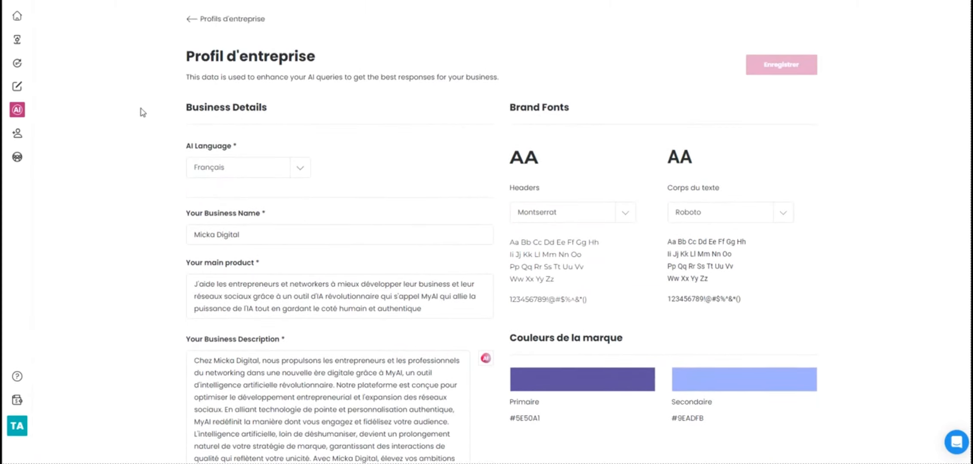
Start a social media post of type Légende + Image suggérée from the home page and set its objective to Éduquer.
click(18, 18)
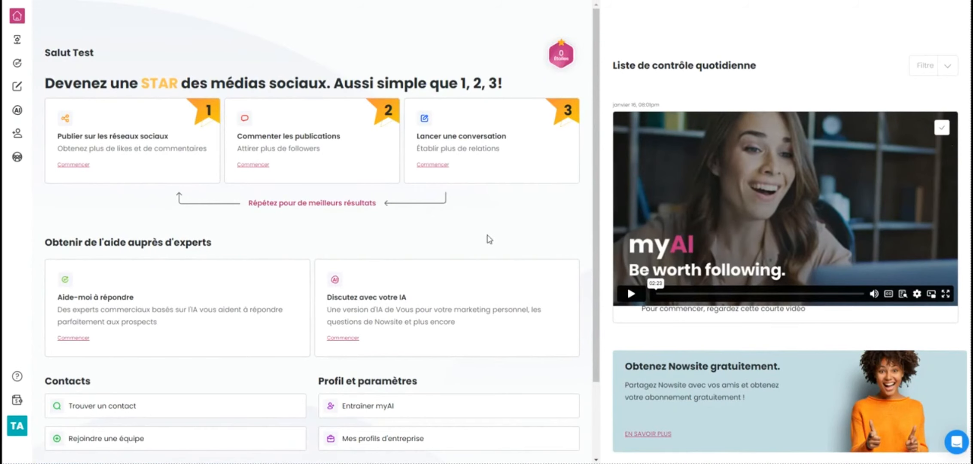
mouse_move(163, 85)
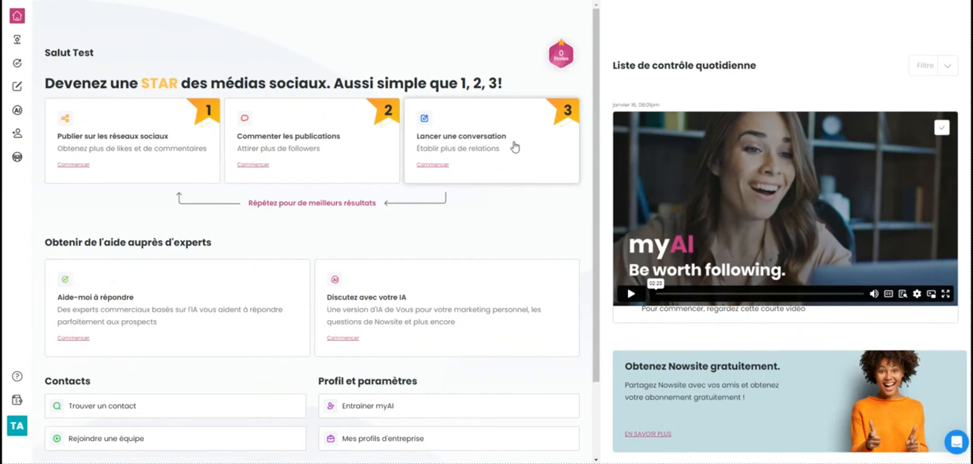
click(143, 158)
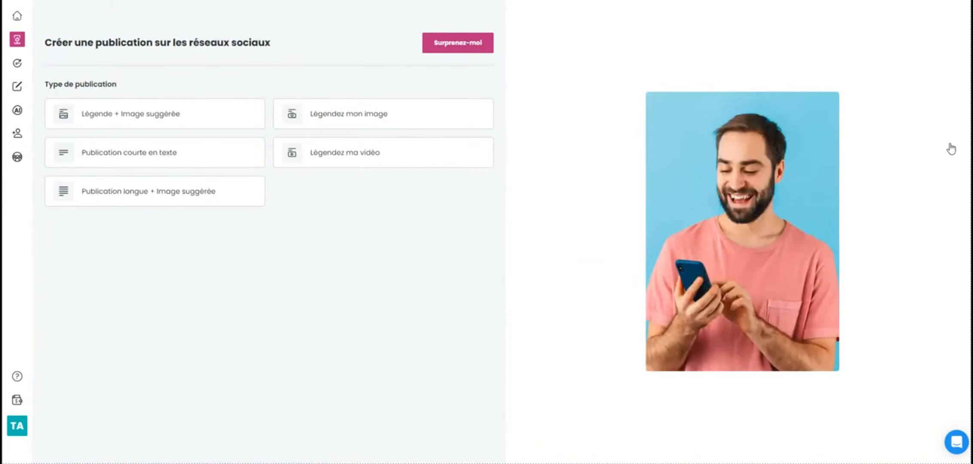
click(129, 121)
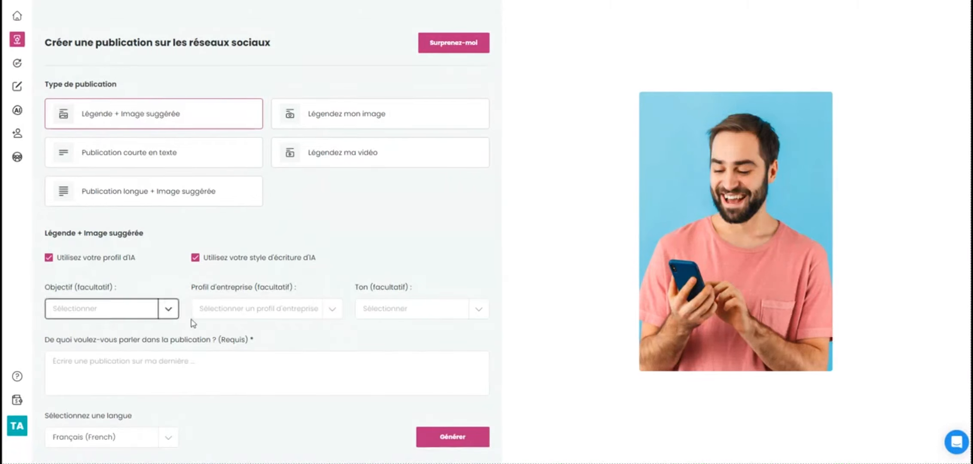
click(170, 309)
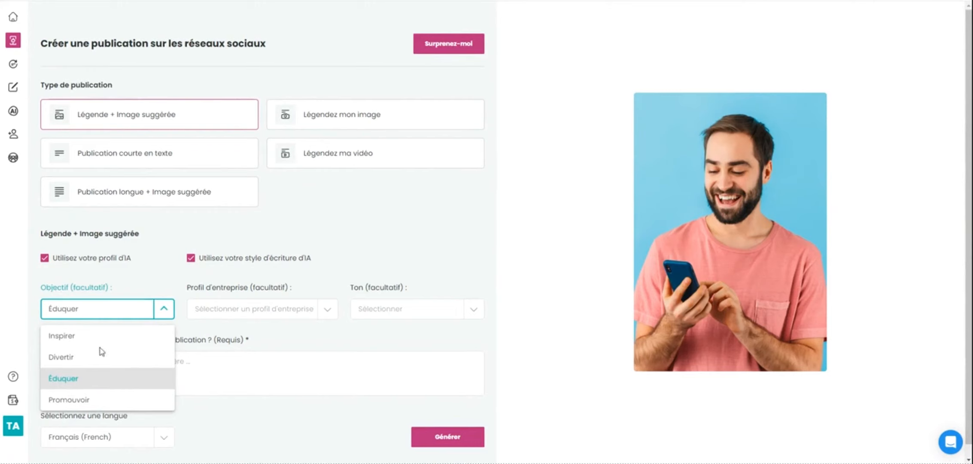
click(76, 381)
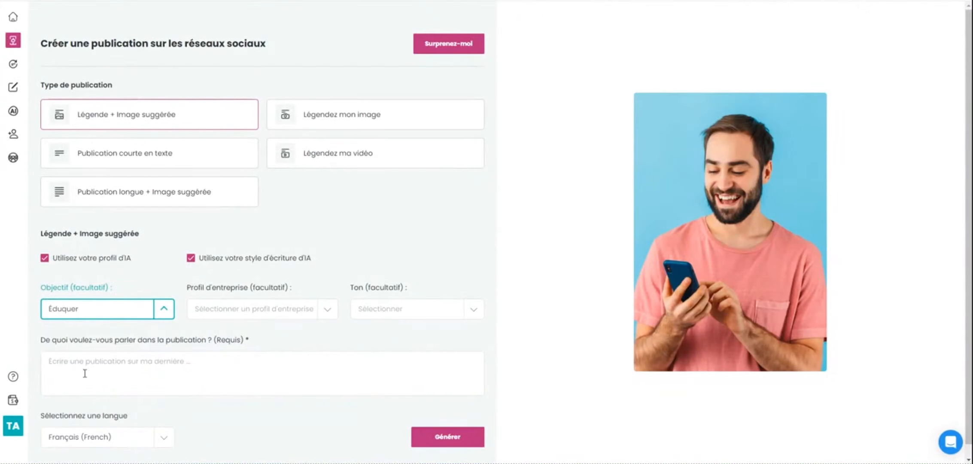
Check the available company profile and tone options for the post without selecting any.
click(328, 311)
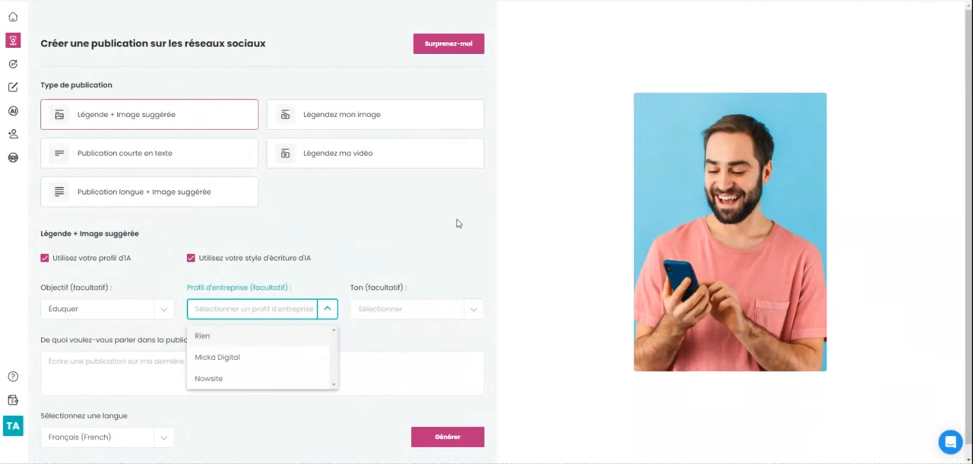
click(466, 216)
click(473, 309)
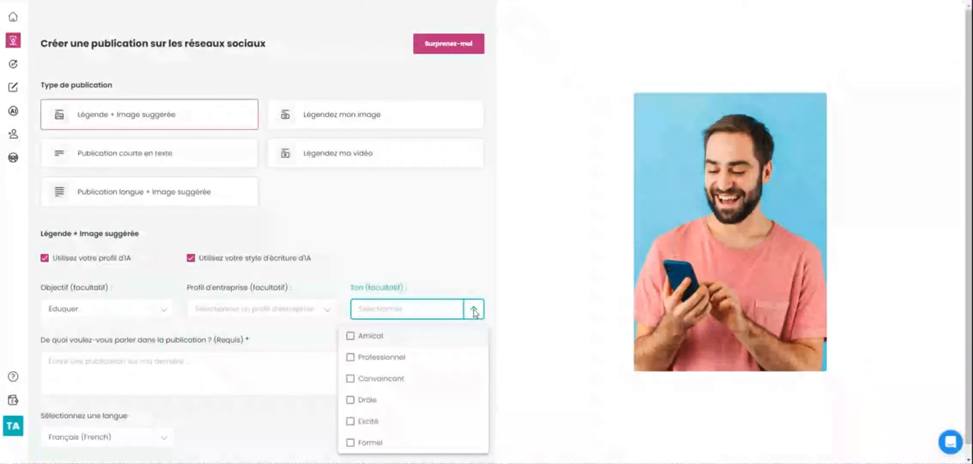
click(480, 226)
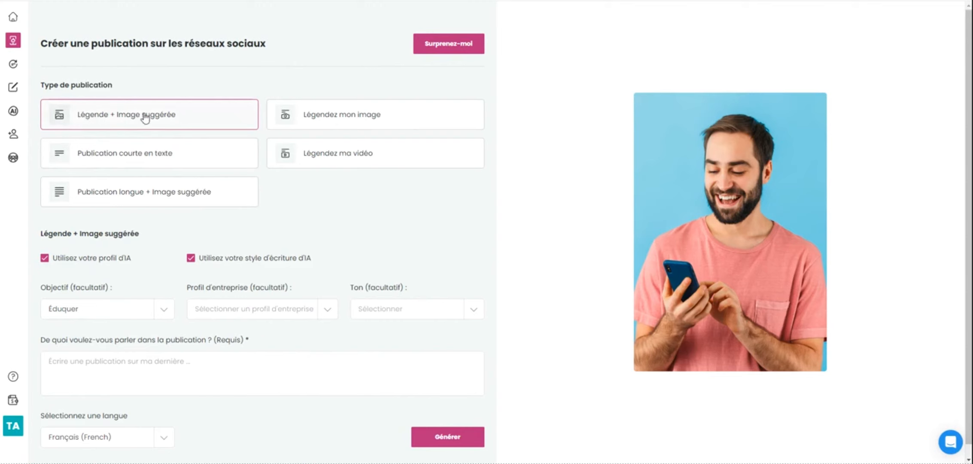
Generate the publication from the request "Fais moi un post qui donne 3 astuces pour avoir plus de visibilité sur les réseaux sociaux".
click(129, 362)
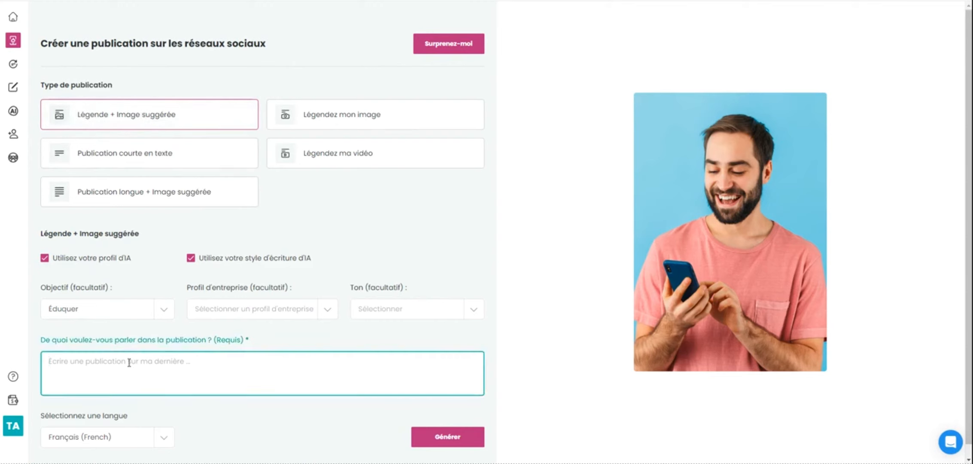
text(Fais moi)
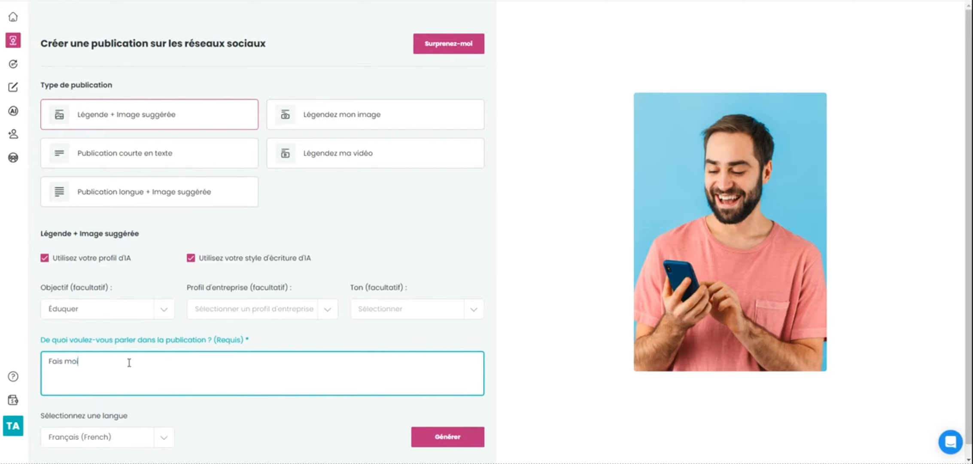
text( un post qui donne 3 astuces )
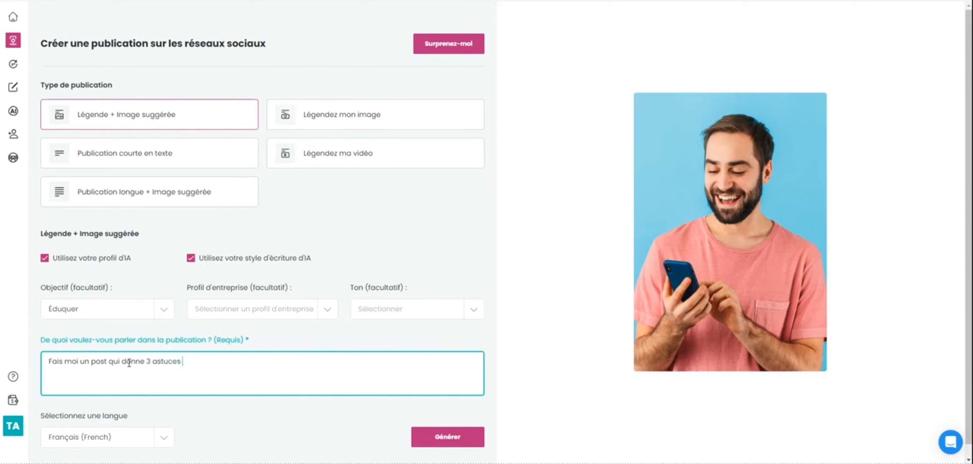
text(pour avoir)
text( plus de v)
text(idi)
key(BackSpace)
key(BackSpace)
text(si)
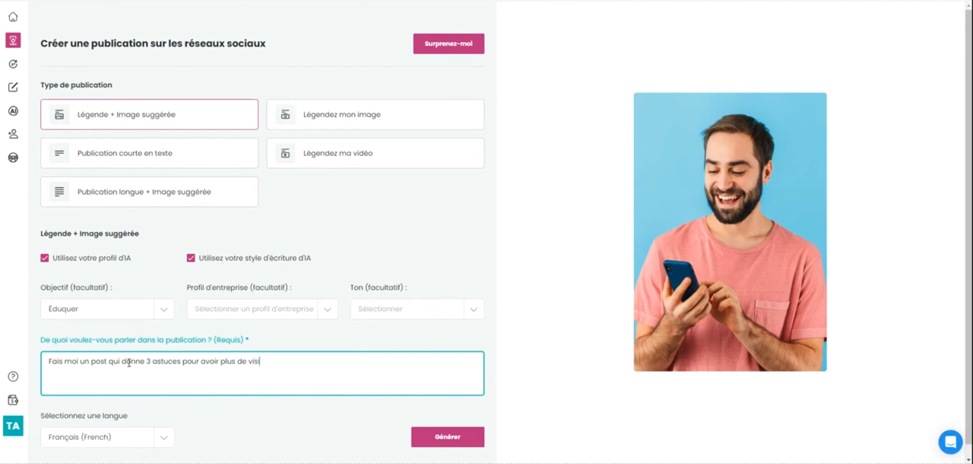
text(bilité sure)
key(BackSpace)
key(BackSpace)
text(les réseaux sociaux)
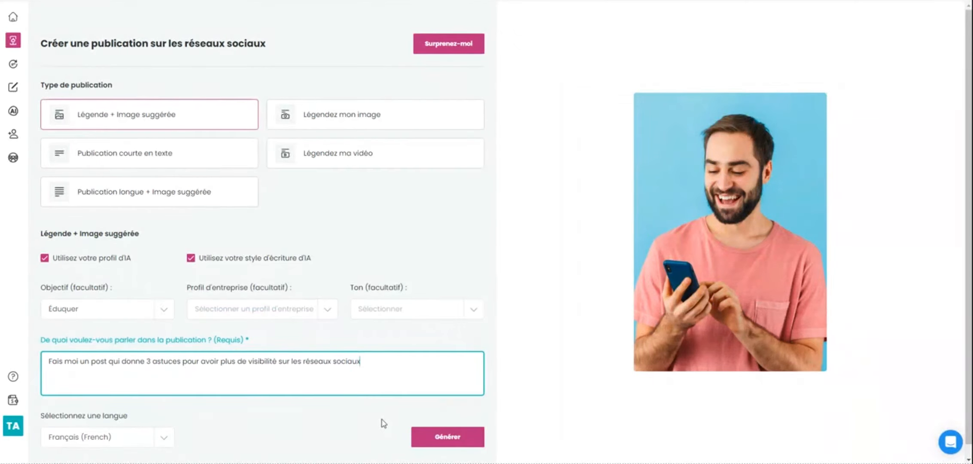
click(448, 437)
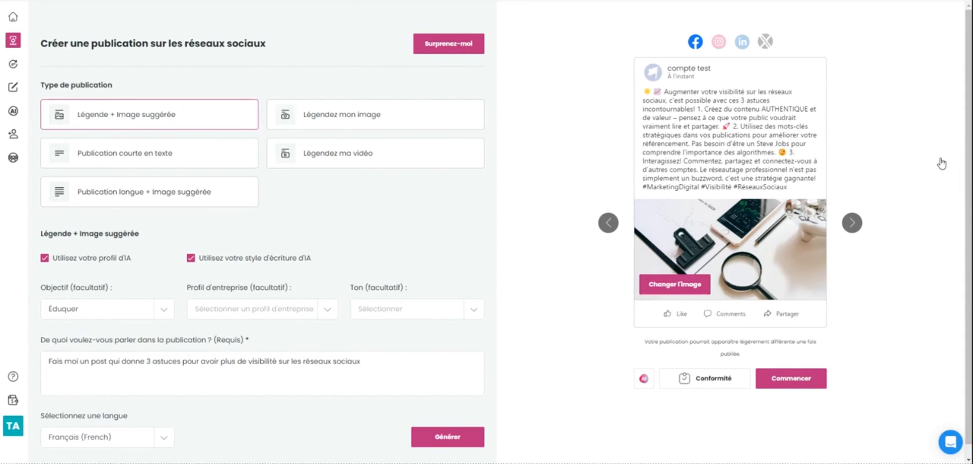
Regenerate the Facebook version of the post with specific instructions to add emojis and 2 more hashtags.
click(643, 379)
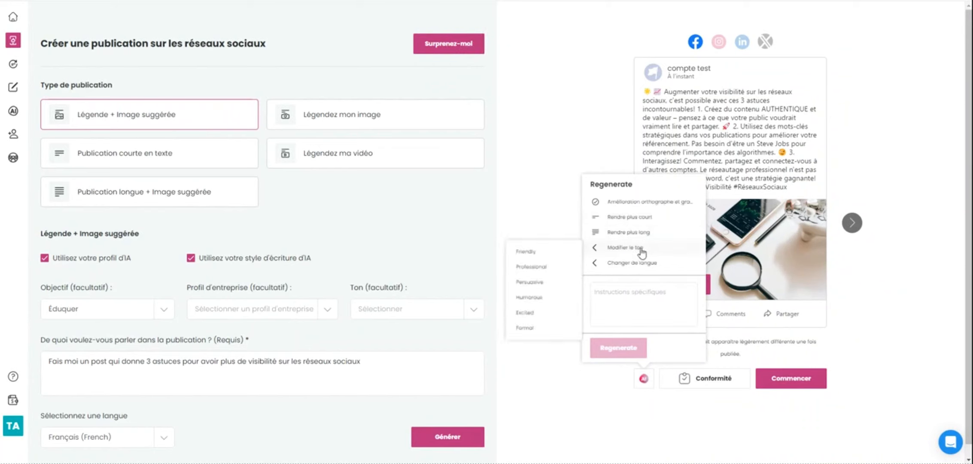
mouse_move(648, 264)
click(635, 296)
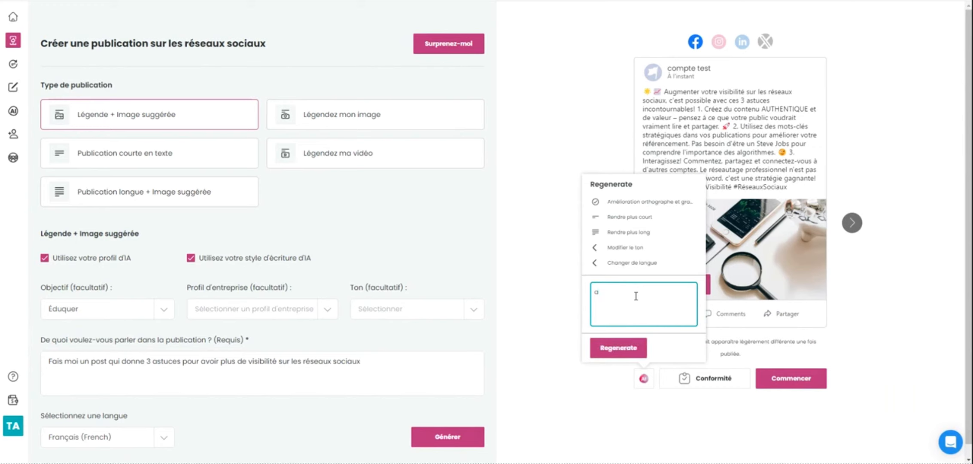
text(e moi le post, rajoute des emojis et 2# de p)
key(BackSpace)
text(t)
click(613, 350)
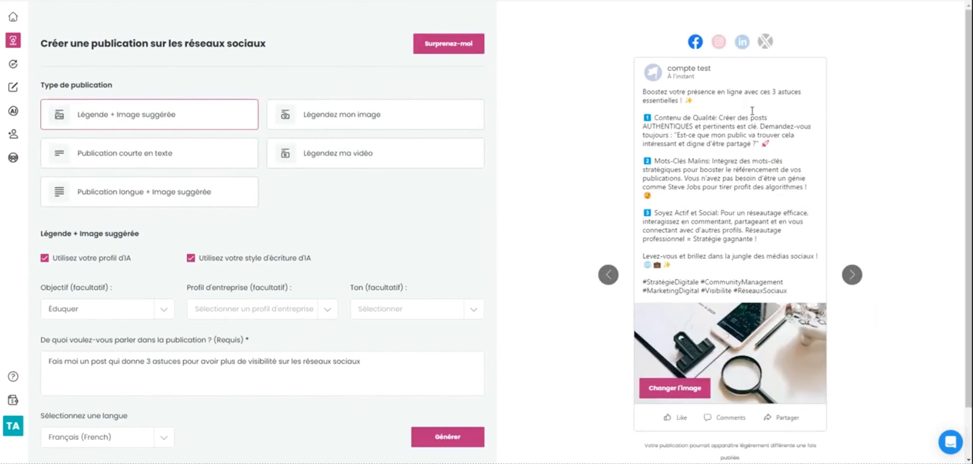
Compare the Instagram, LinkedIn and X versions of the post, ending back on the Facebook version.
click(719, 42)
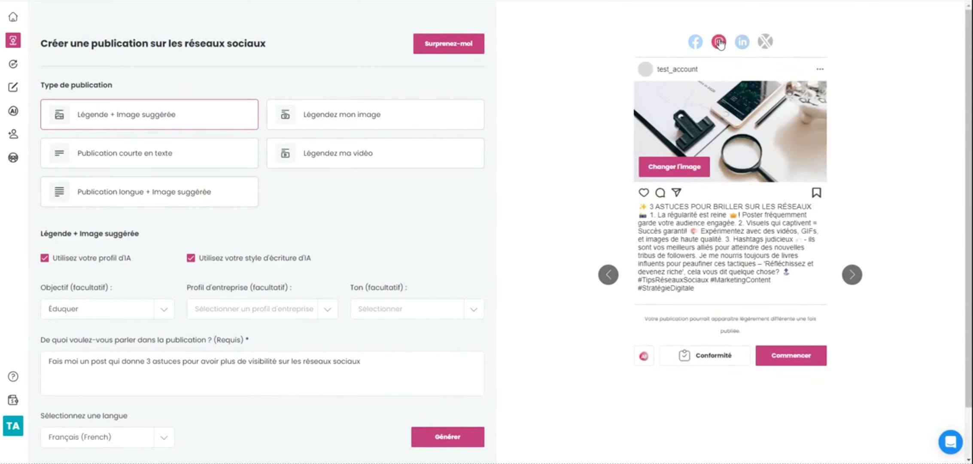
click(742, 43)
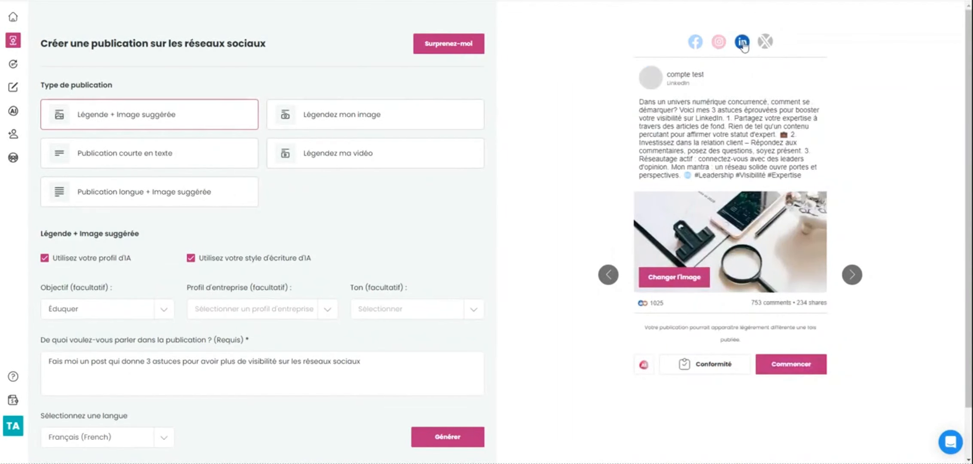
click(765, 42)
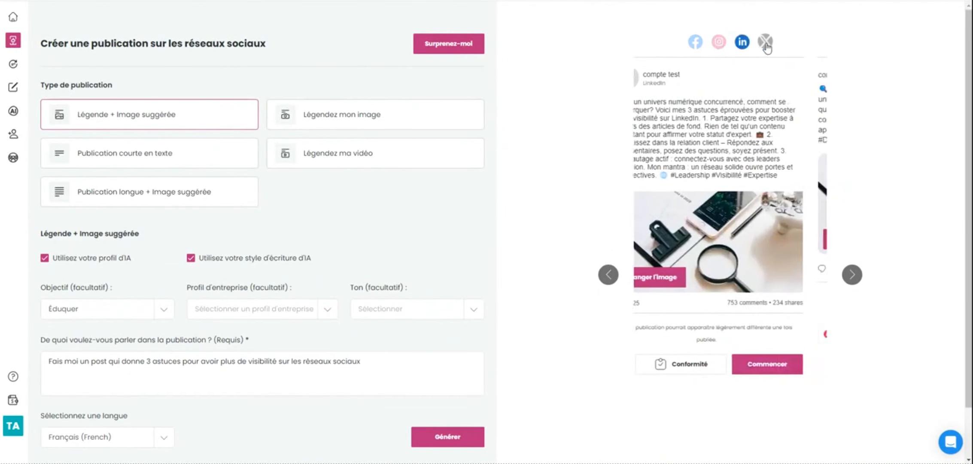
click(694, 42)
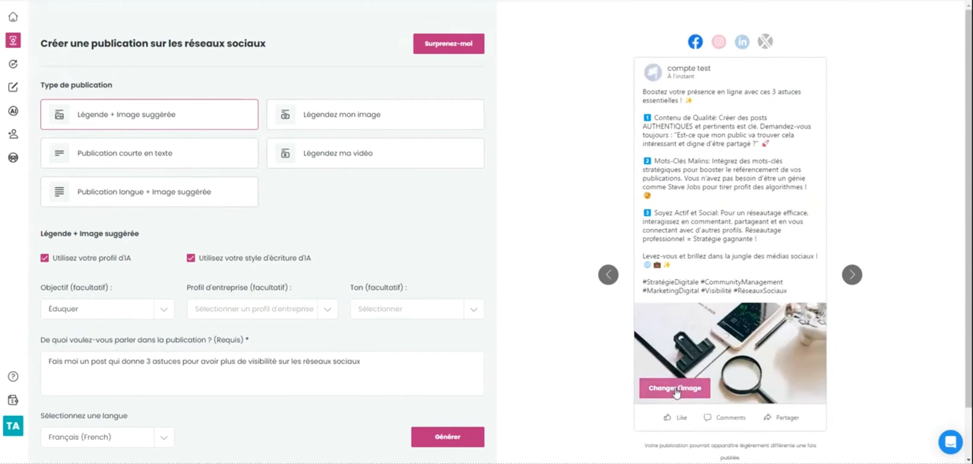
Replace the Facebook post's image with a photo of hands using a tablet near a laptop, found by searching Pixabay for "digital".
click(688, 381)
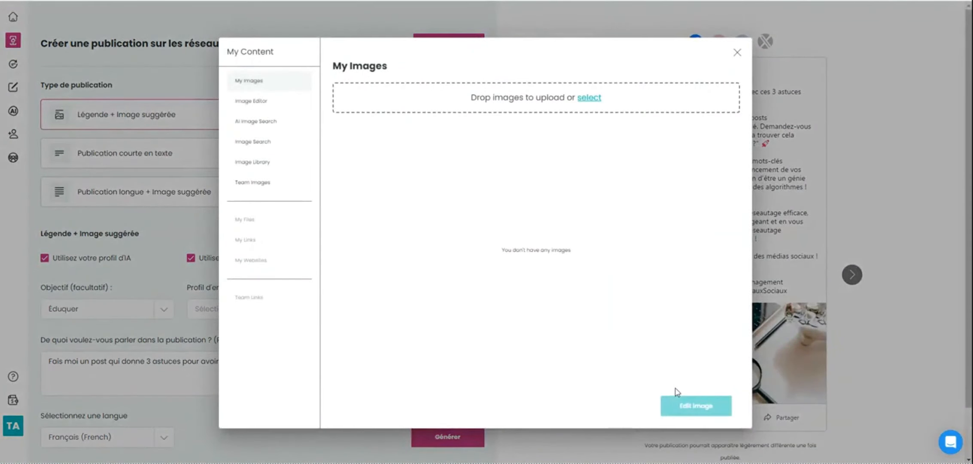
click(259, 143)
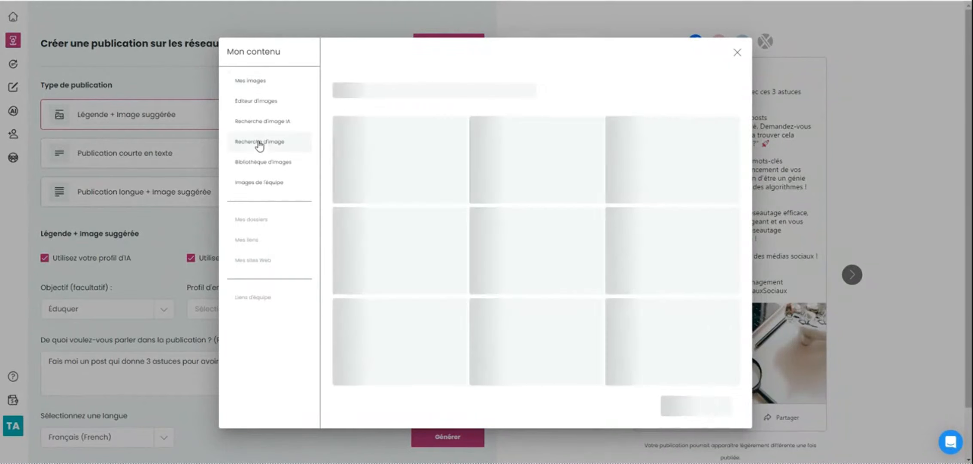
click(389, 90)
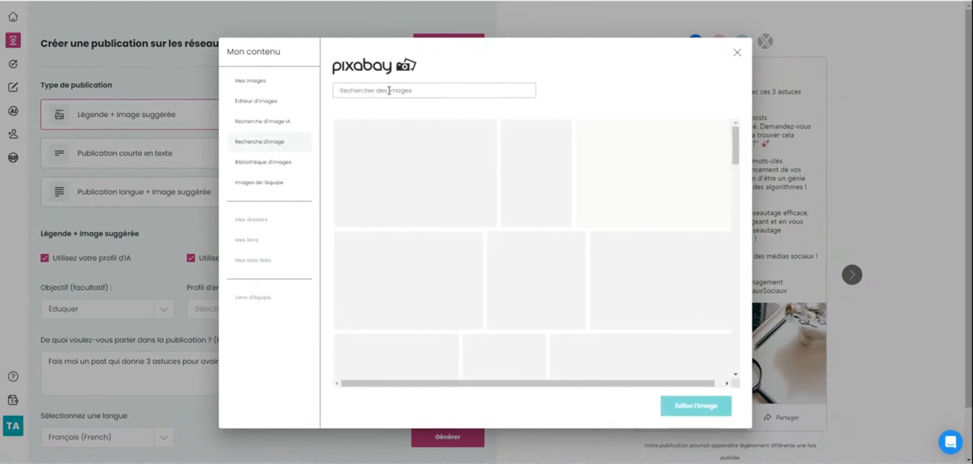
text(digital)
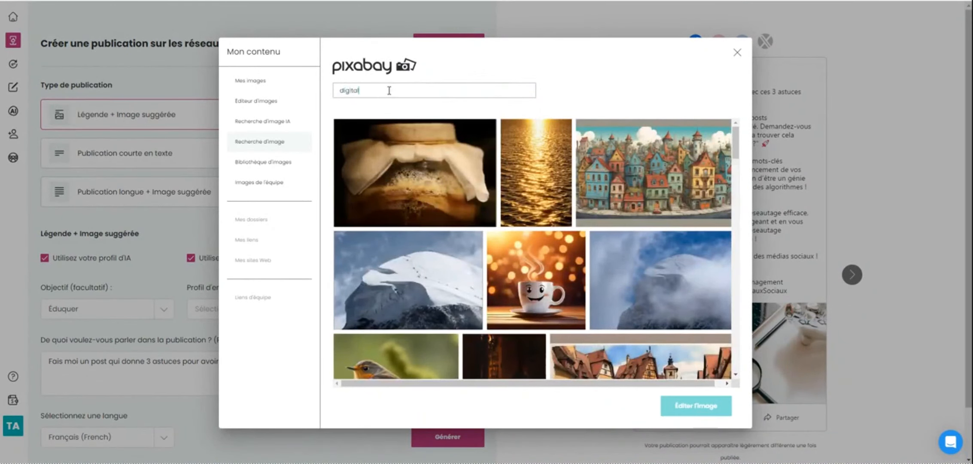
key(Return)
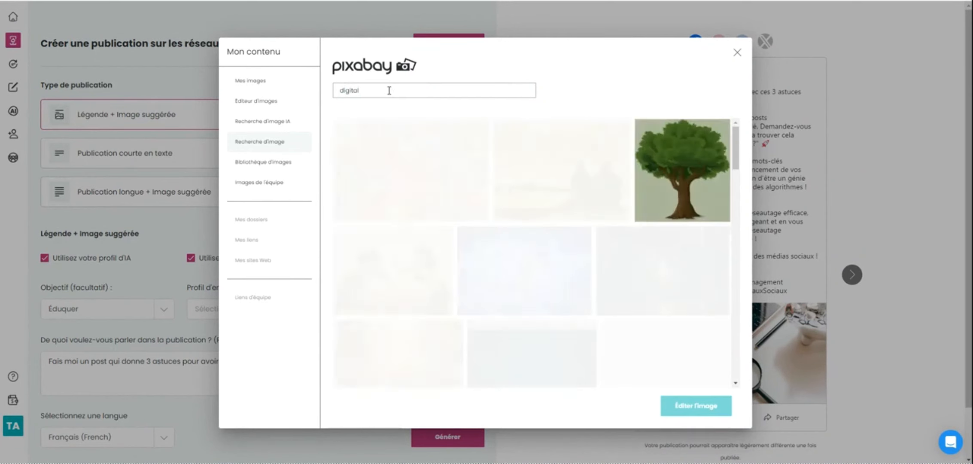
scroll(595, 183, down, 3)
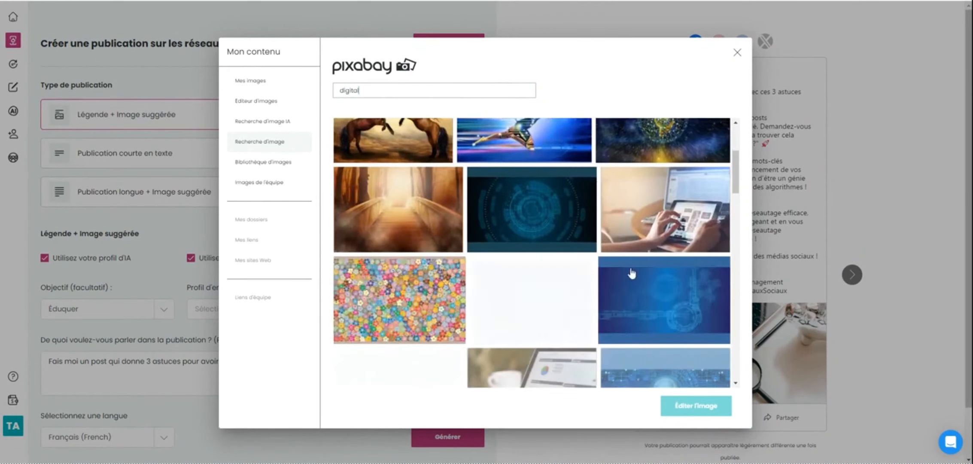
click(663, 220)
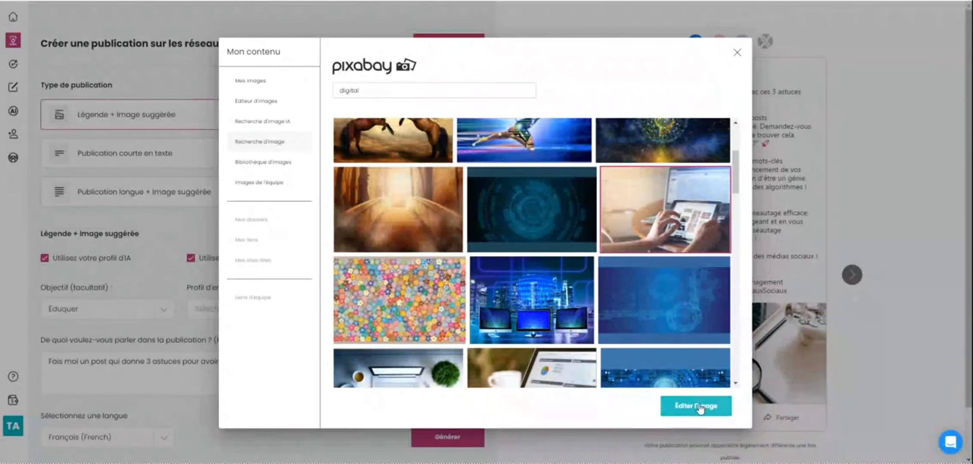
click(698, 405)
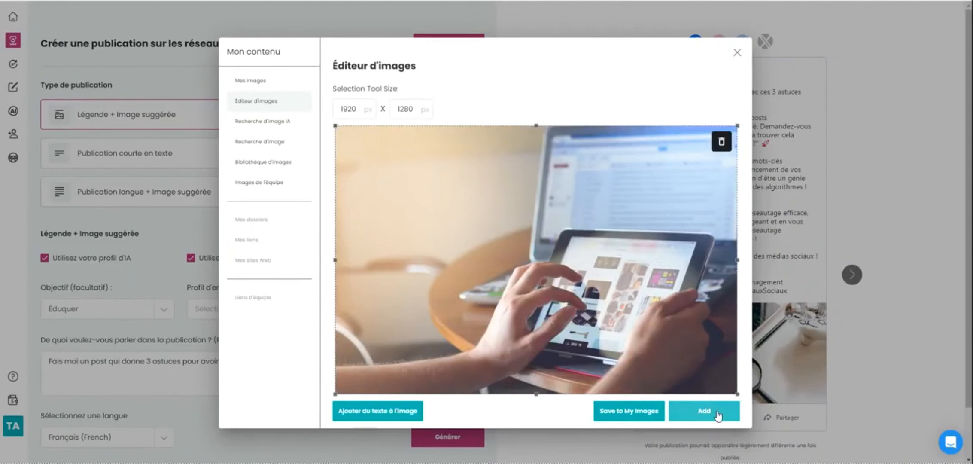
click(711, 411)
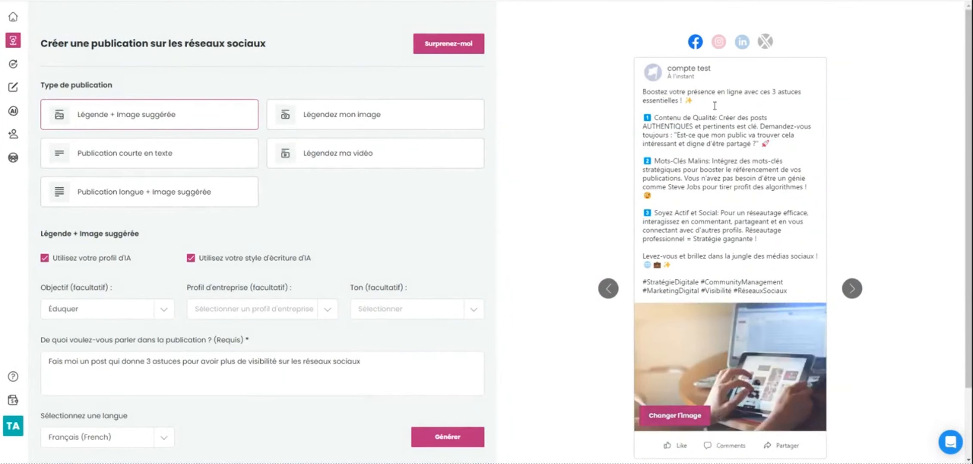
Copy the finished post's text, download its image and continue to Facebook to publish it.
scroll(761, 98, down, 2)
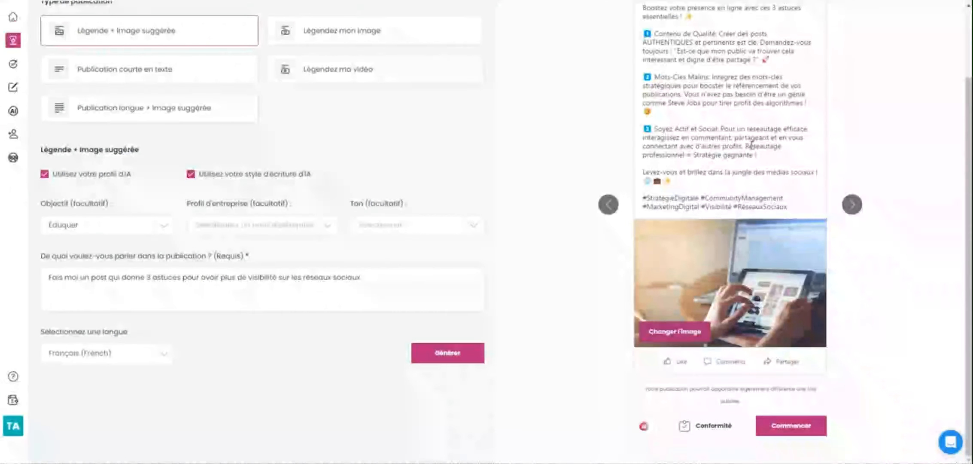
scroll(756, 142, up, 2)
scroll(753, 141, down, 2)
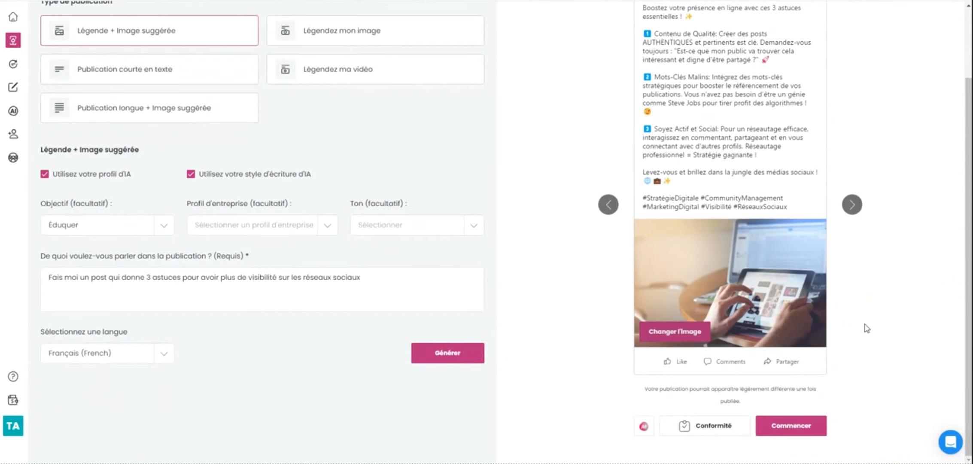
click(793, 428)
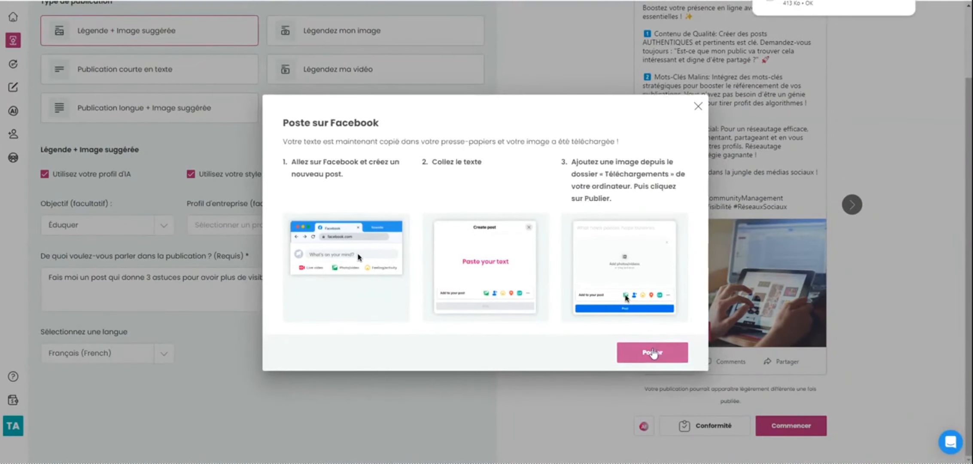
click(652, 352)
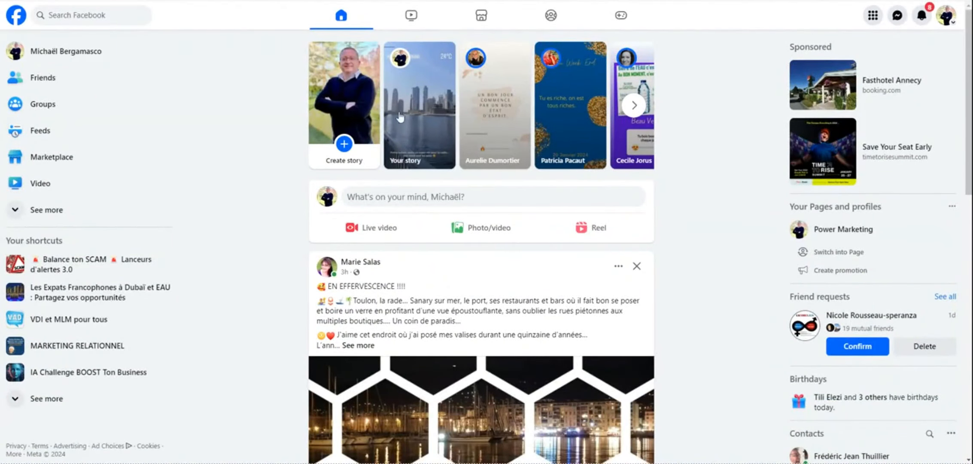
Create a new Facebook post containing the copied text, dismissing the hashtag suggestions.
click(382, 200)
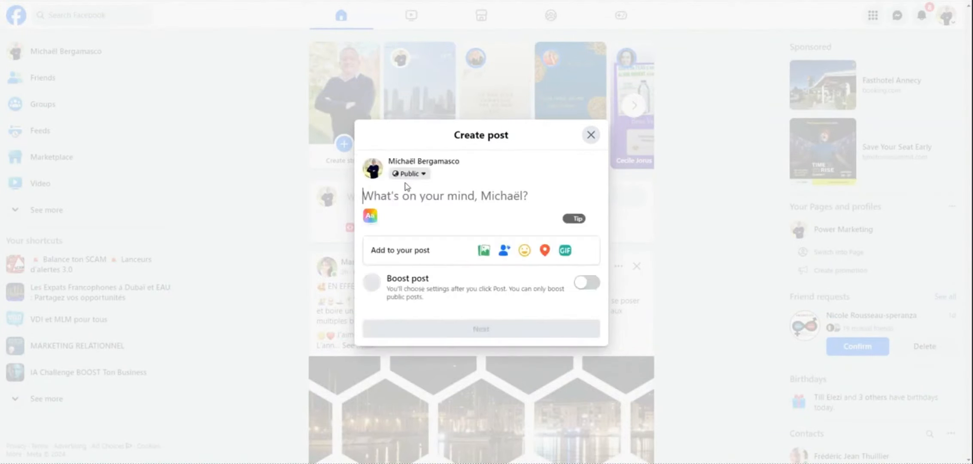
right_click(397, 195)
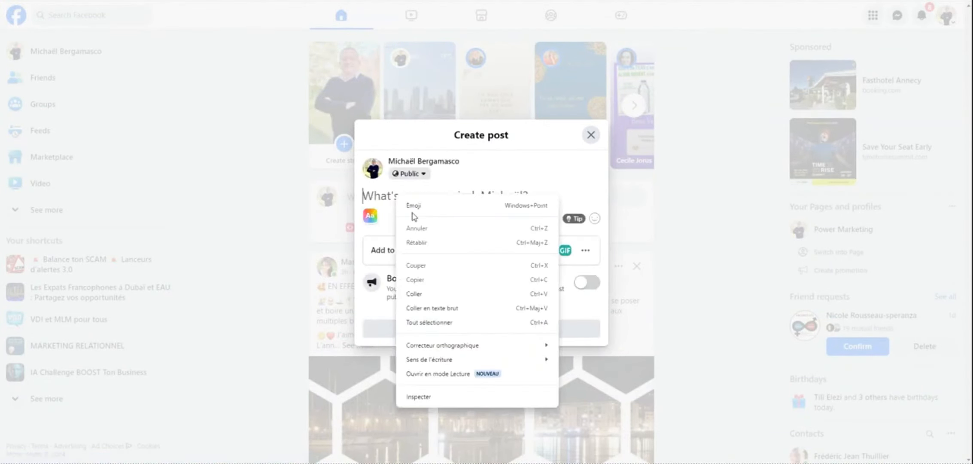
click(435, 293)
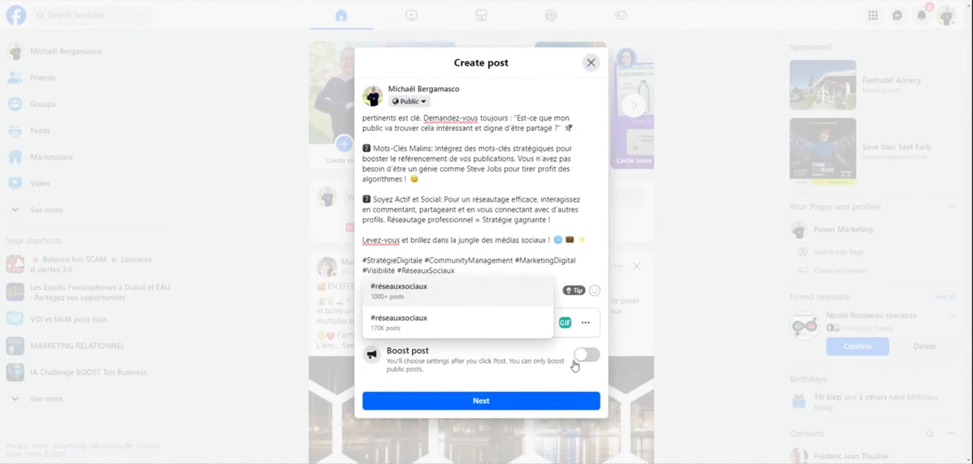
key(Escape)
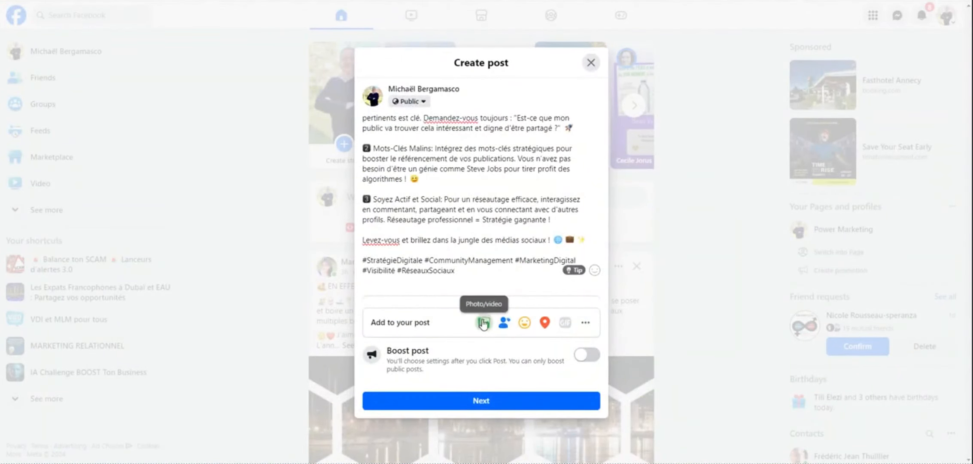
Attach the image facebookImage-2024_01_20_14_01 from the Téléchargements folder to the Facebook post.
click(483, 323)
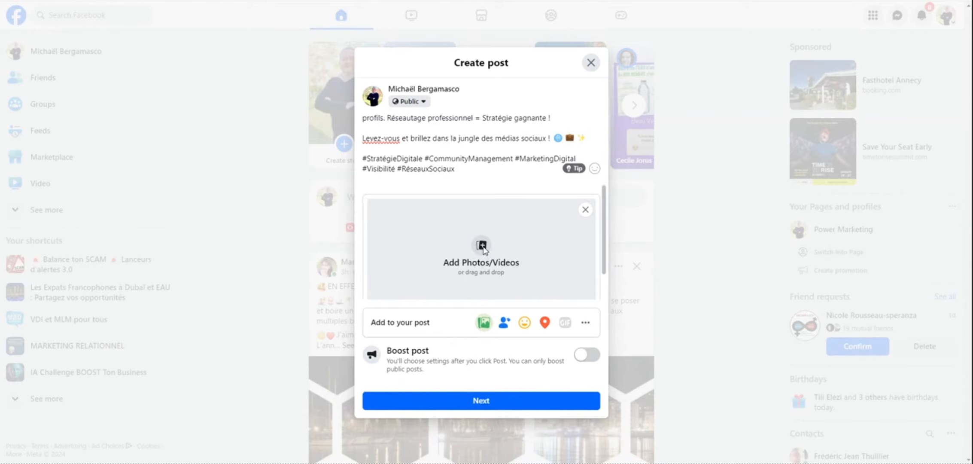
click(484, 251)
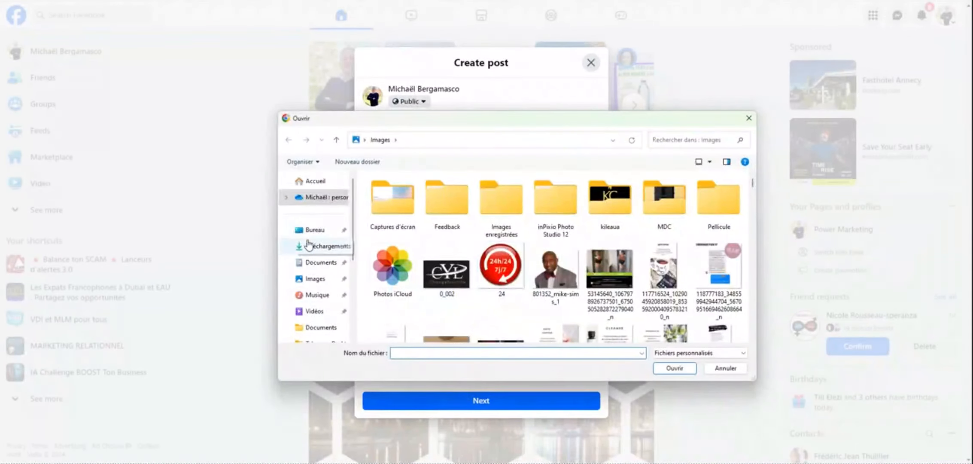
click(309, 245)
click(457, 209)
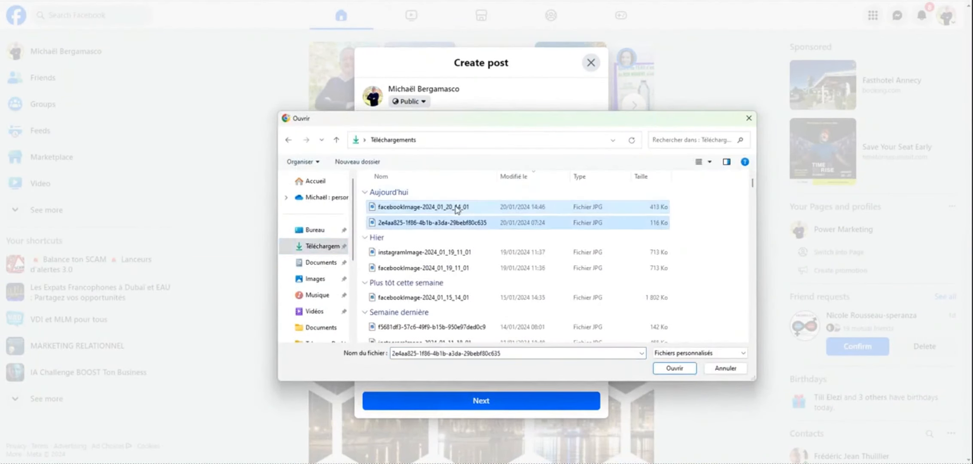
click(421, 207)
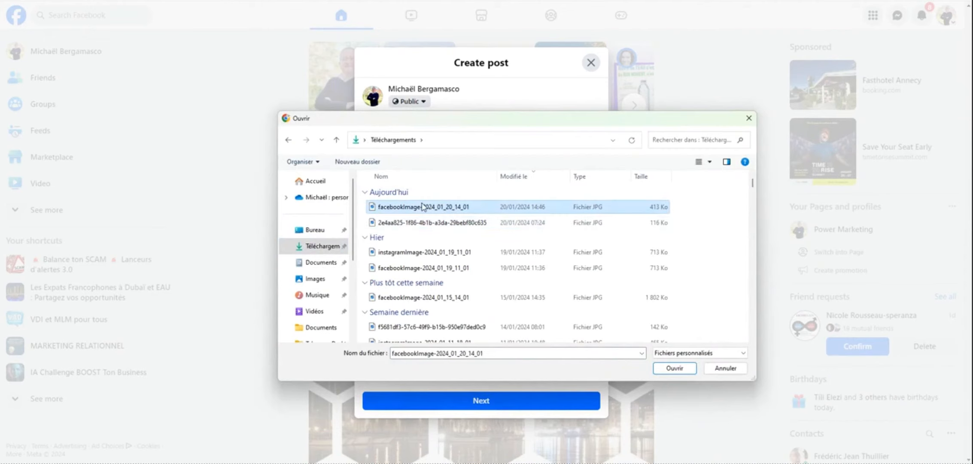
click(674, 368)
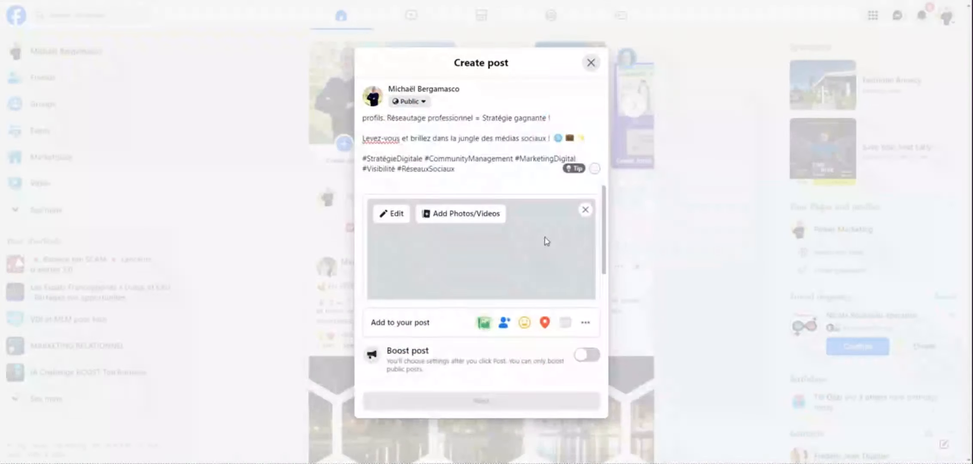
Review the drafted Facebook post's text and image, close the composer without publishing, and return to myAI.
scroll(545, 236, down, 2)
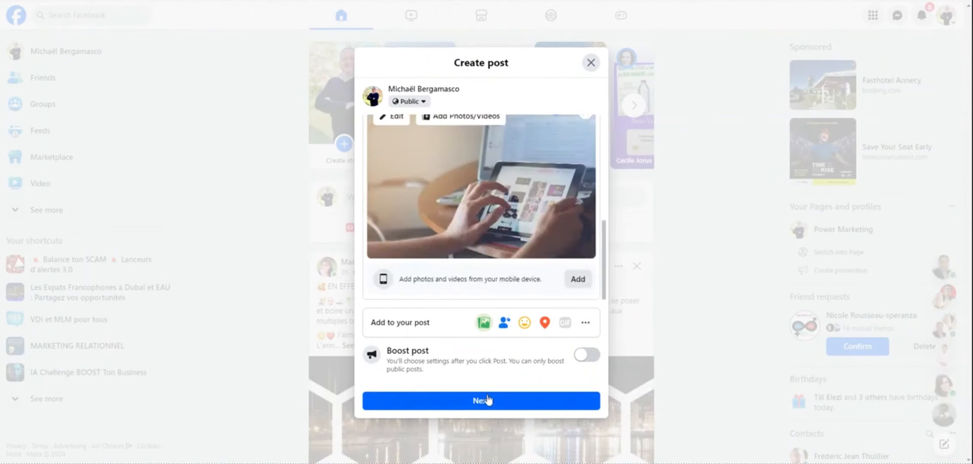
scroll(548, 213, up, 3)
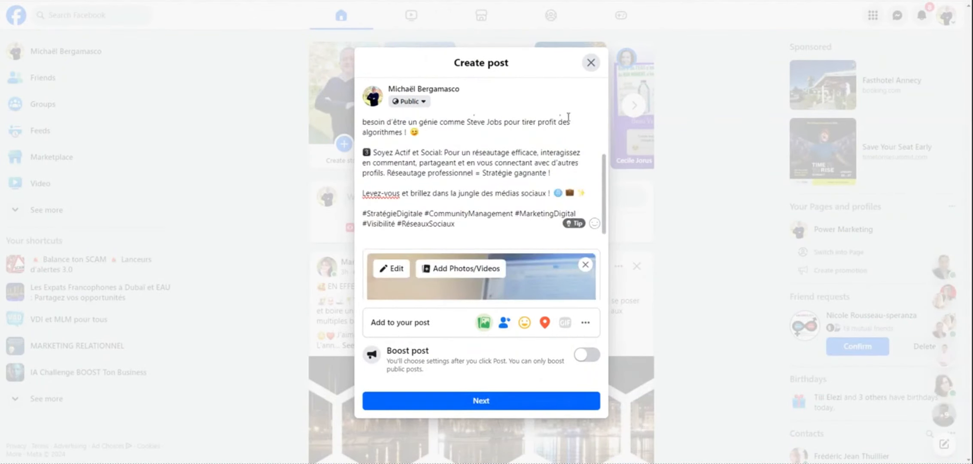
click(591, 64)
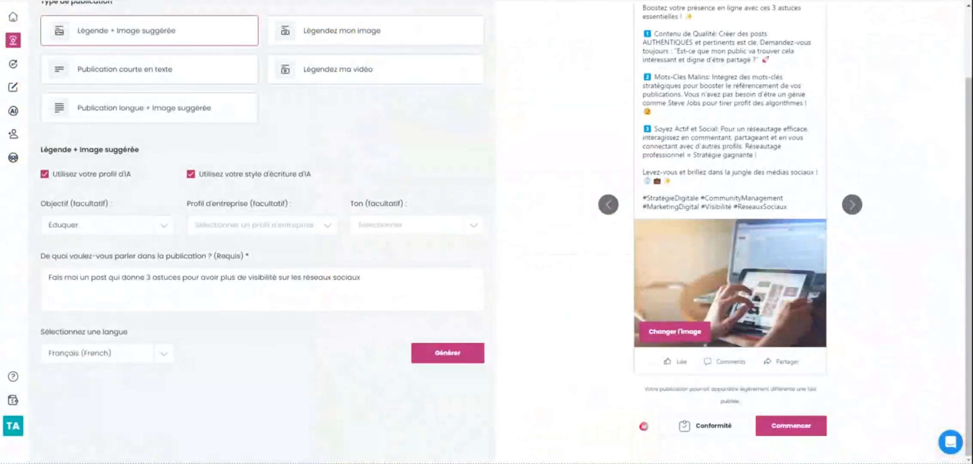
Examine the Instagram version of the generated post and its regeneration options, returning to the Facebook version at the end.
scroll(730, 215, up, 3)
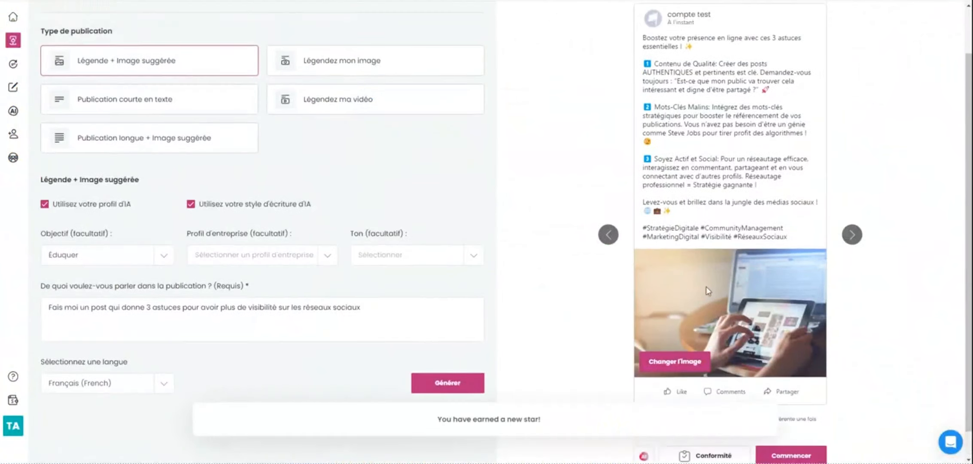
click(719, 42)
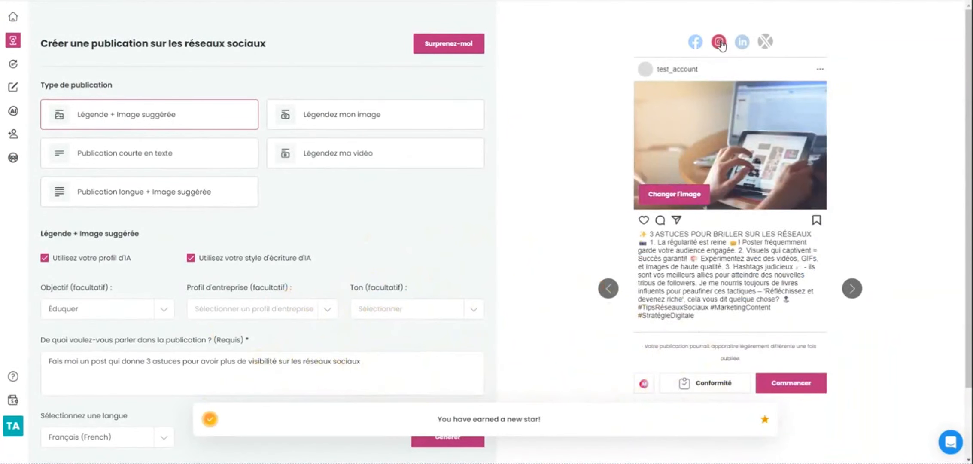
scroll(800, 315, down, 2)
scroll(827, 390, up, 2)
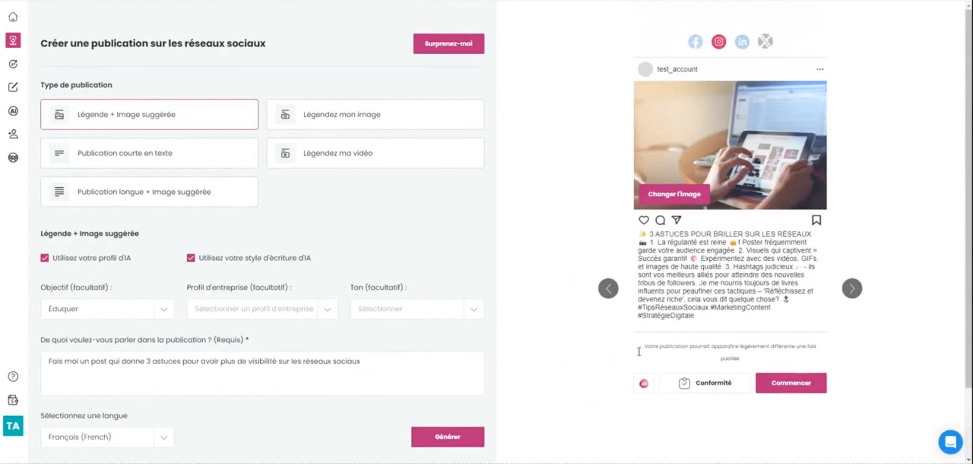
click(643, 383)
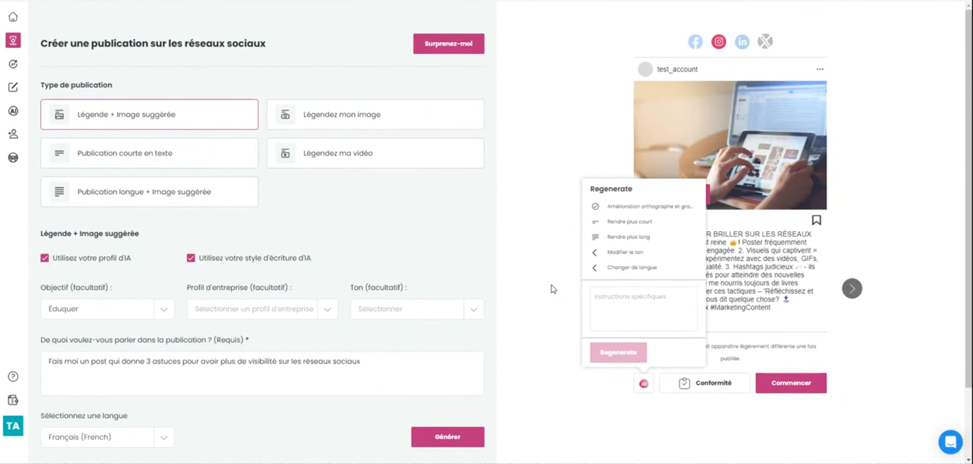
click(557, 109)
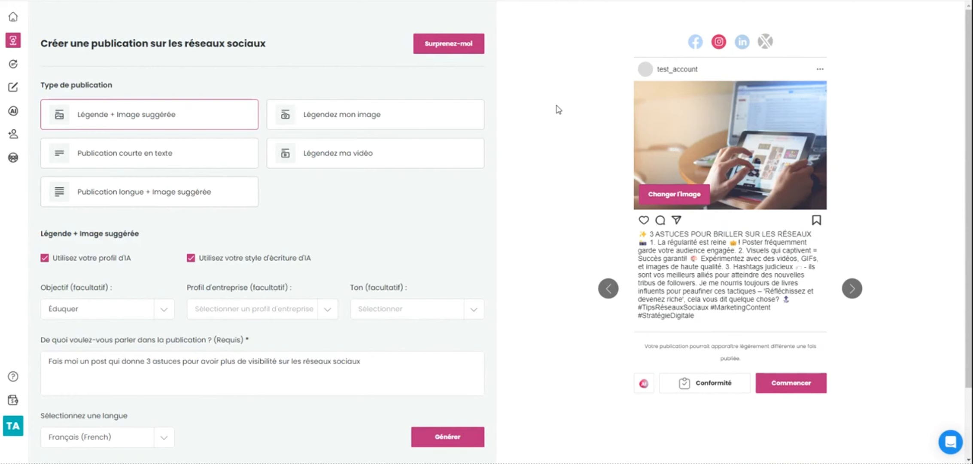
click(695, 43)
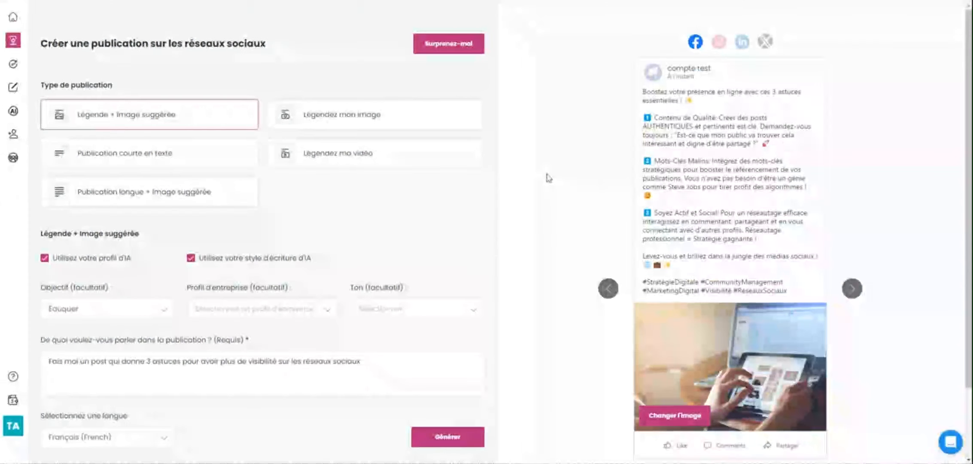
Open myAI's "Commenter les publications" tool, and copy the full text of the "EN EFFERVESCENCE" post from the Facebook feed.
click(13, 19)
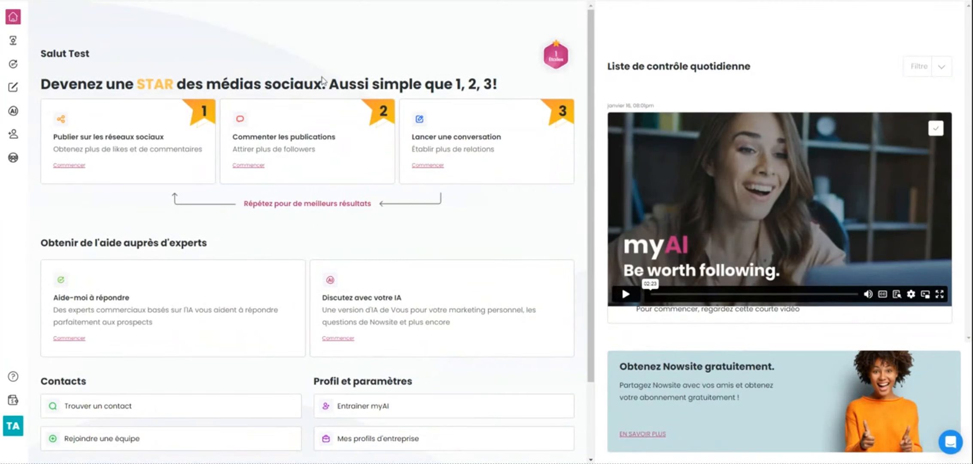
click(312, 140)
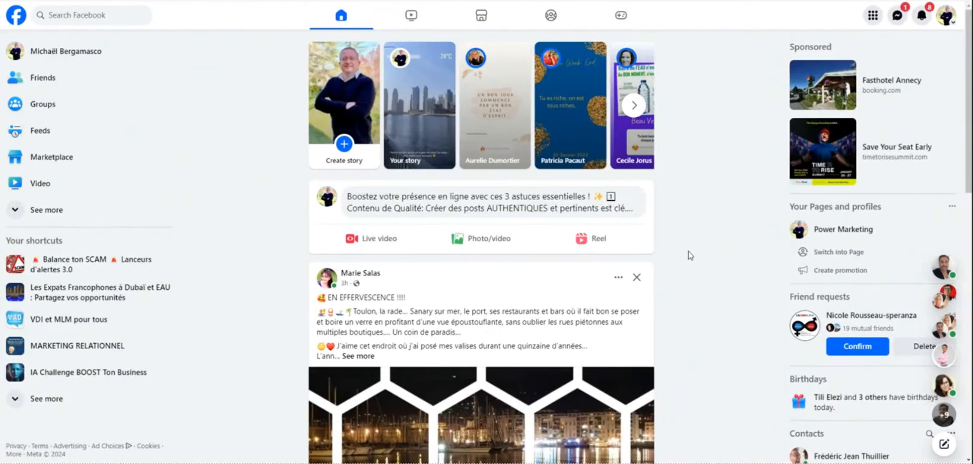
scroll(700, 244, down, 2)
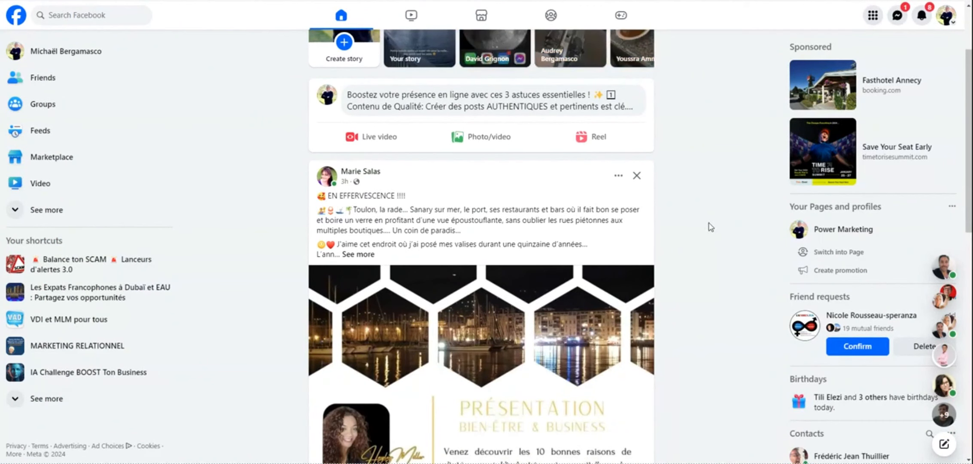
scroll(710, 227, down, 1)
click(358, 203)
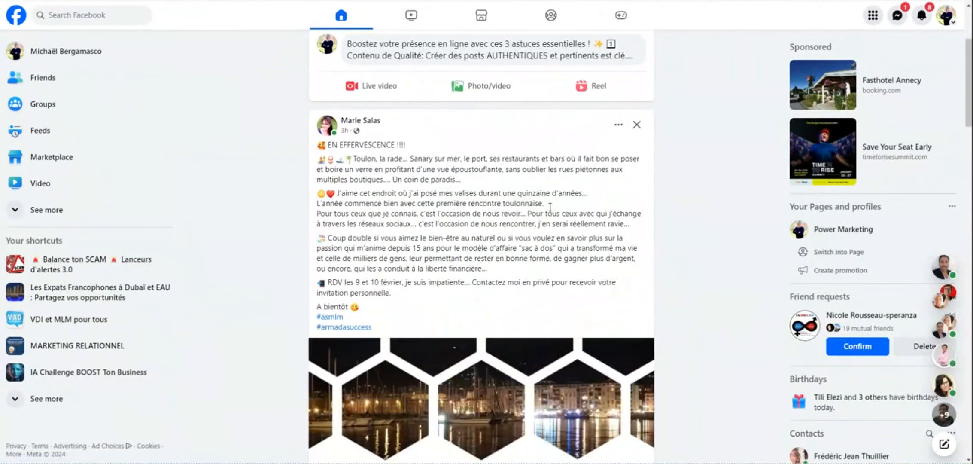
scroll(707, 230, down, 1)
scroll(706, 227, down, 2)
scroll(702, 225, up, 1)
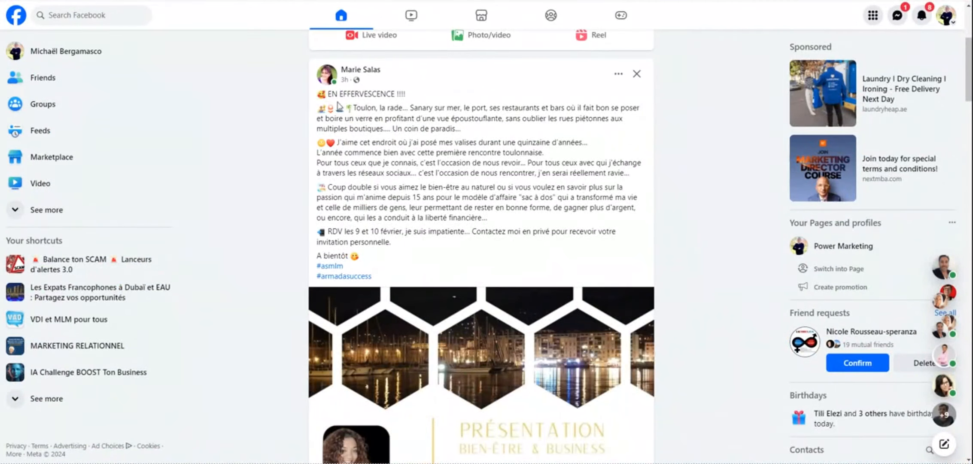
drag(326, 93, 649, 282)
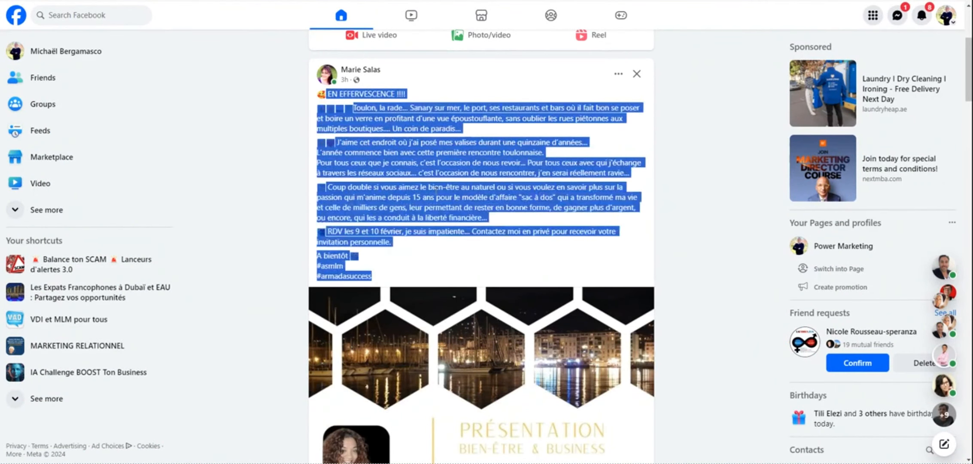
right_click(436, 191)
click(465, 206)
Paste the copied post text into myAI's required publication field and generate a comment for it.
key(alt+Tab)
click(128, 187)
right_click(122, 185)
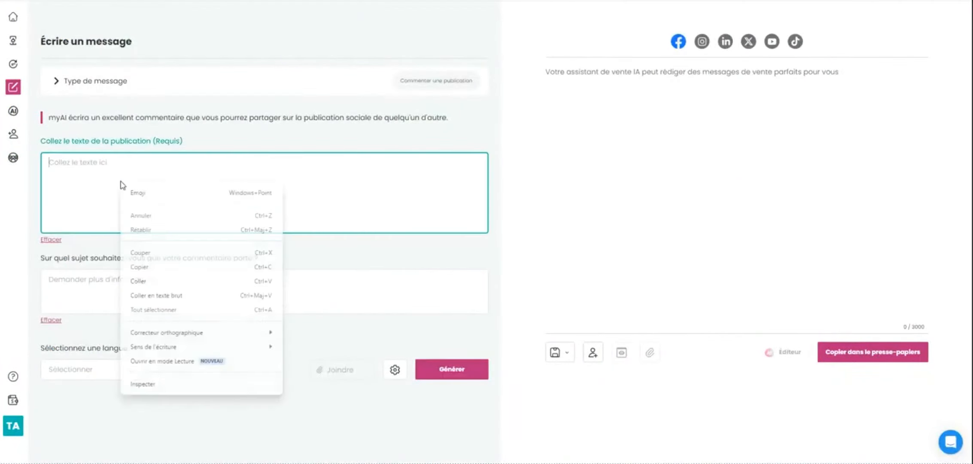
click(150, 281)
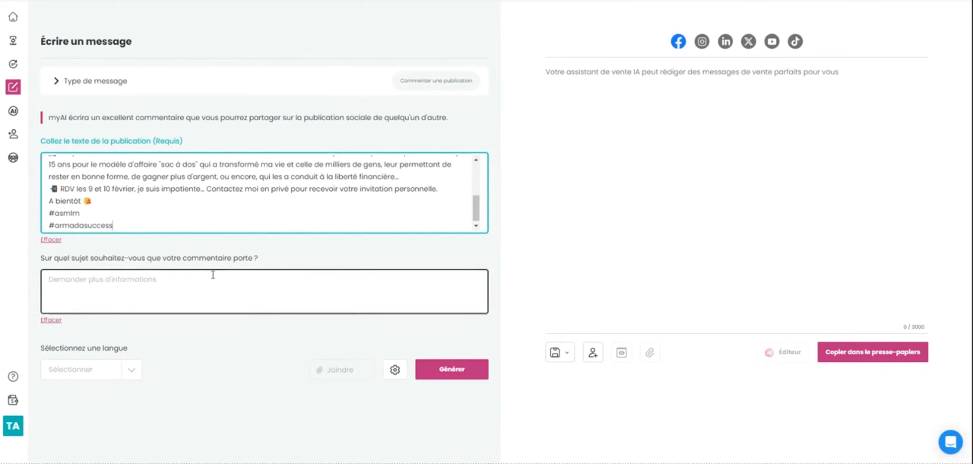
click(445, 373)
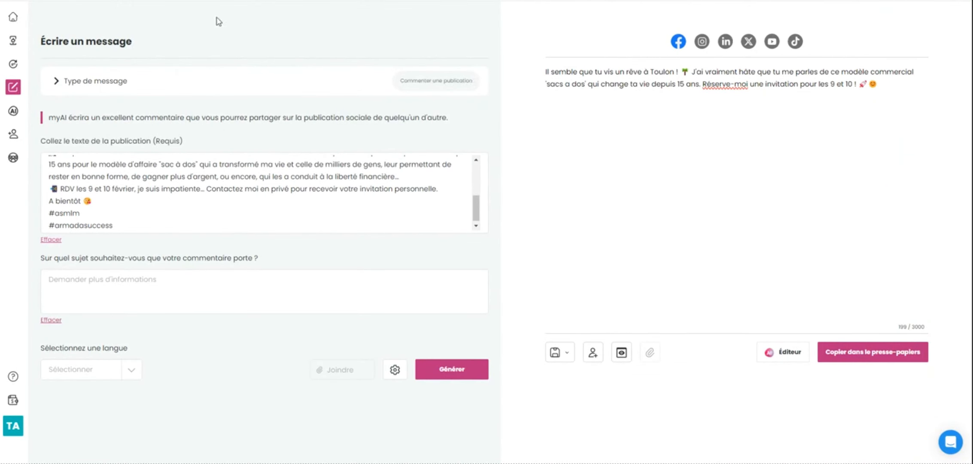
Compare the generated comment with the original Facebook post and look over the editor's regeneration options.
key(ctrl+Tab)
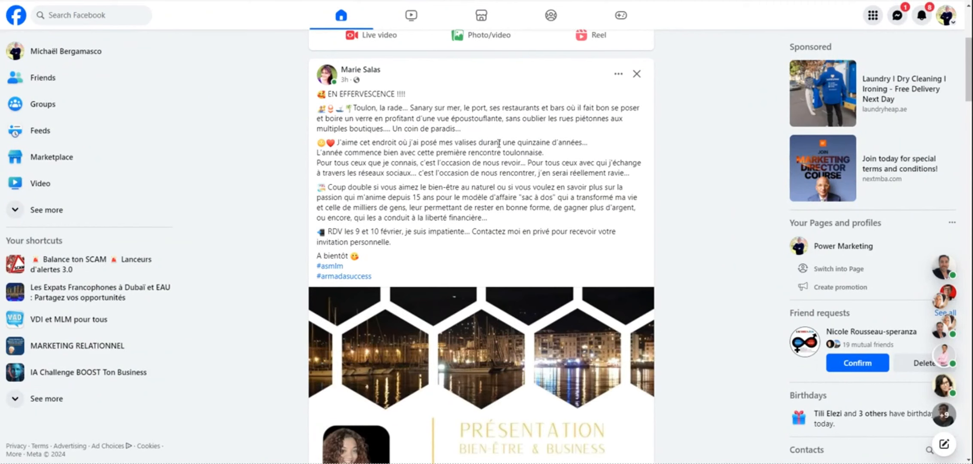
double_click(522, 142)
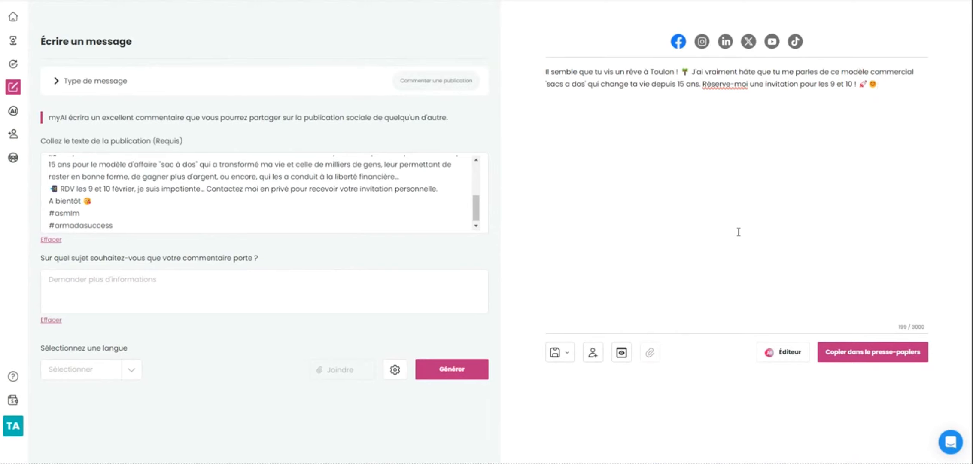
click(781, 353)
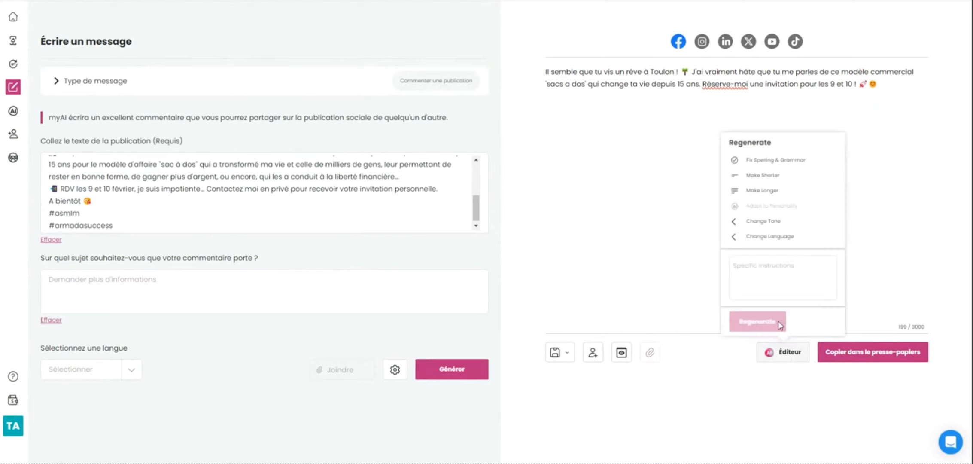
click(898, 255)
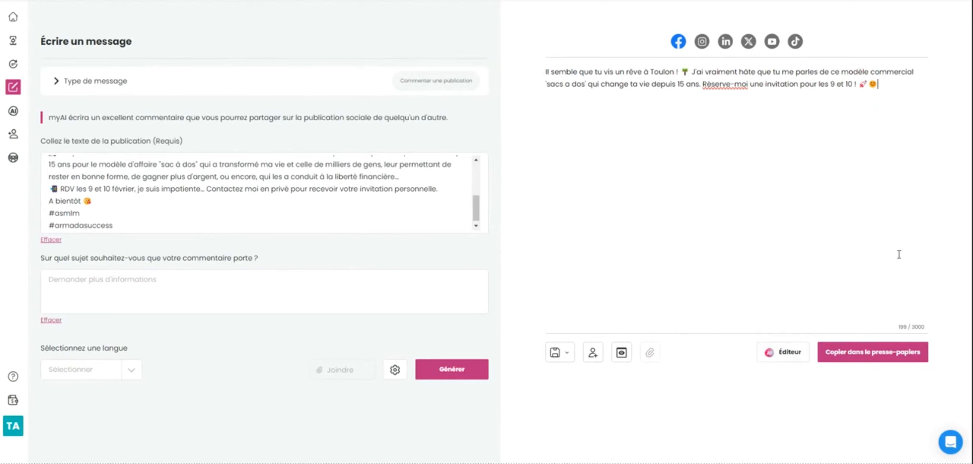
Copy the generated comment and paste it into the comment field of the "EN EFFERVESCENCE" post on Facebook.
click(869, 354)
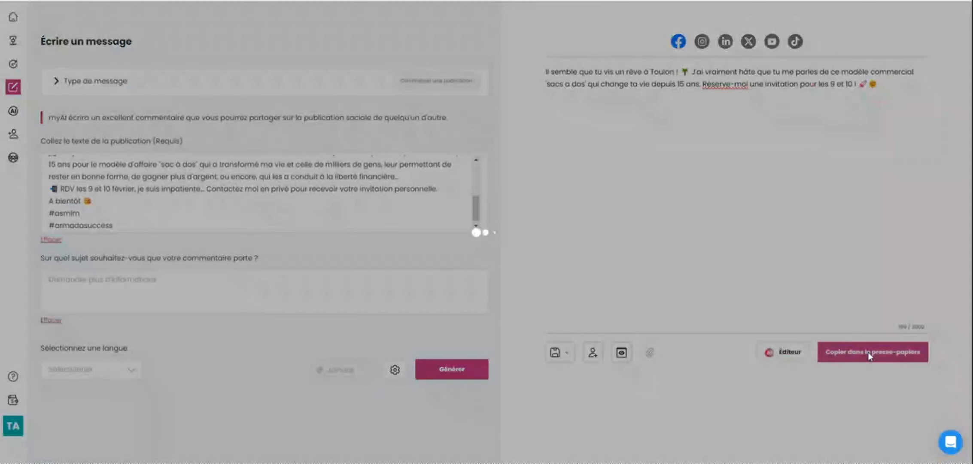
key(alt+Tab)
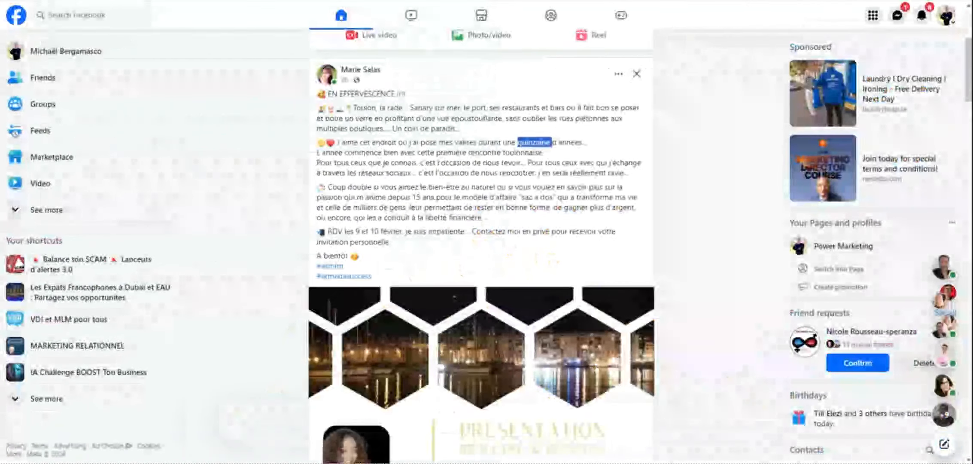
scroll(461, 359, down, 5)
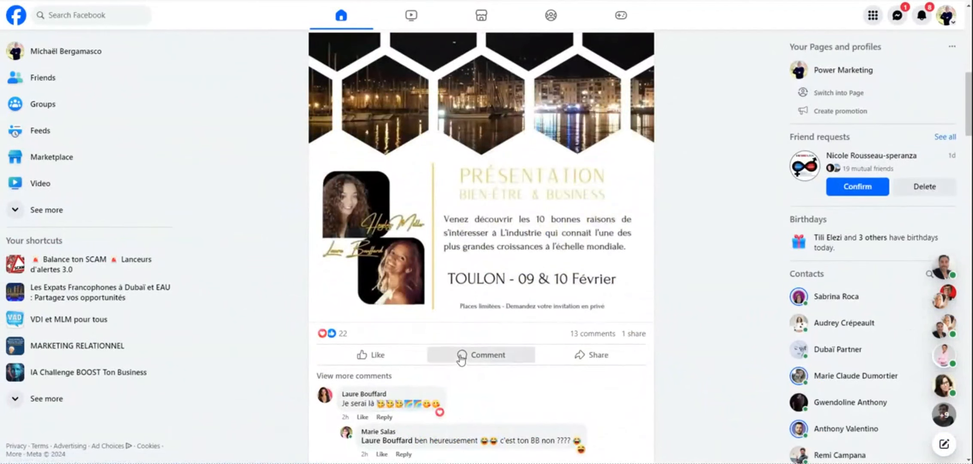
click(461, 359)
scroll(352, 362, down, 2)
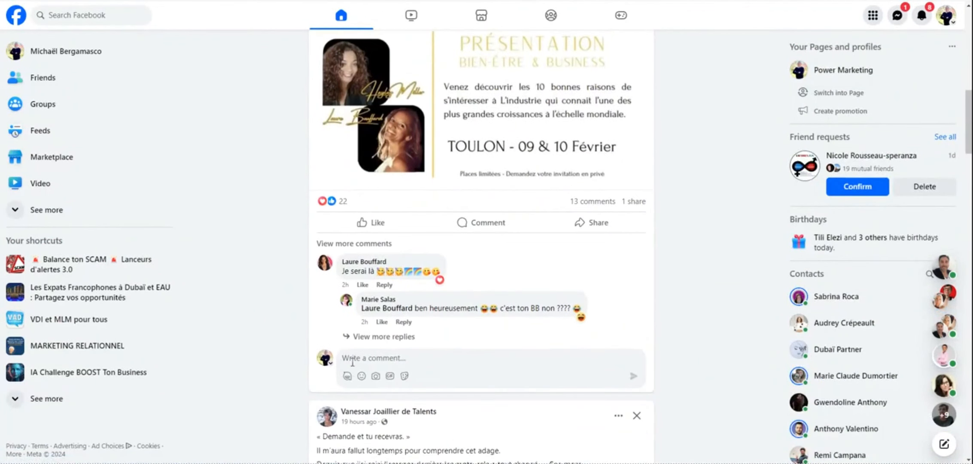
right_click(353, 360)
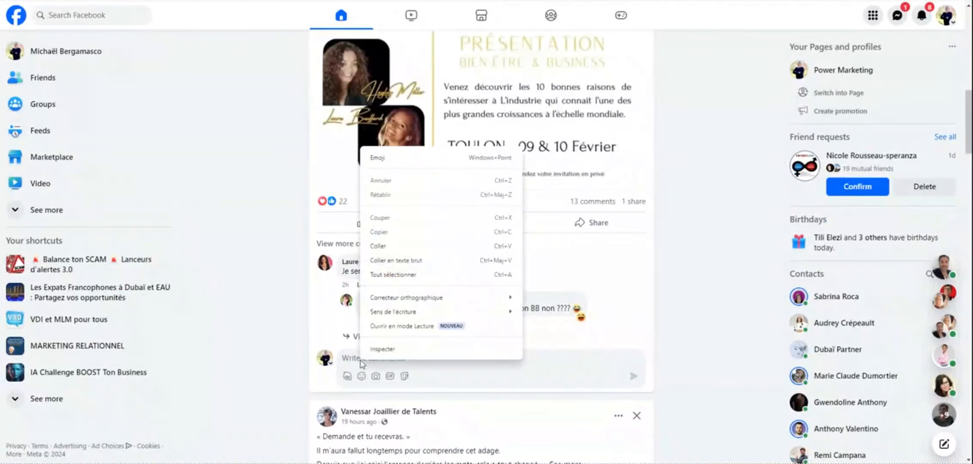
click(386, 244)
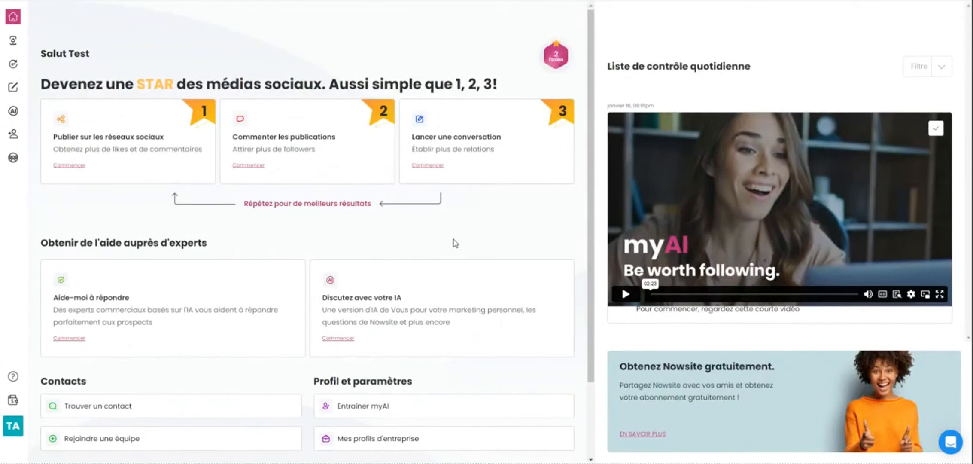
Open myAI's "Lancer une conversation" tool, and copy the full text of the January 16 Dynamic Radio Dubaï post from the Facebook profile.
click(481, 156)
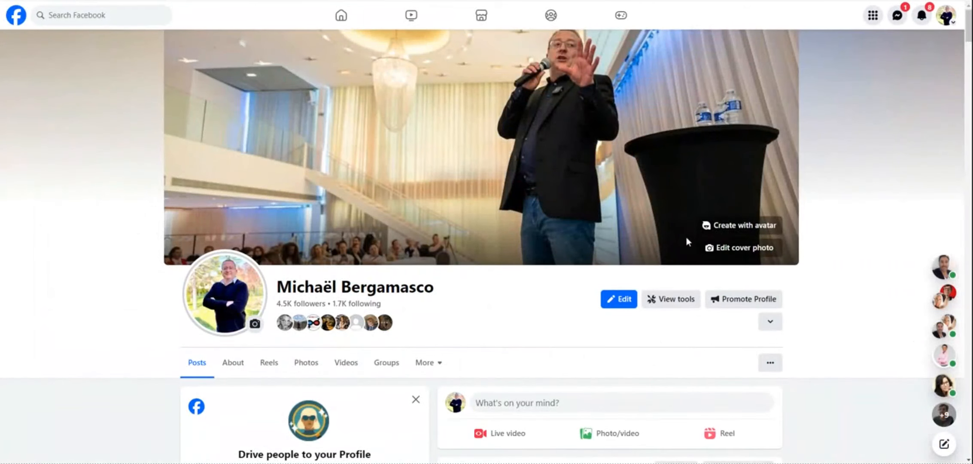
scroll(687, 239, down, 8)
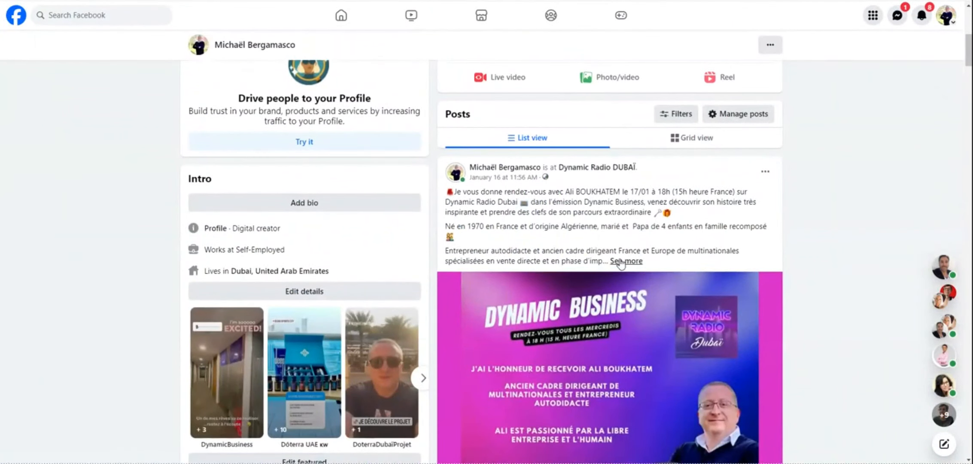
click(621, 261)
scroll(769, 280, down, 7)
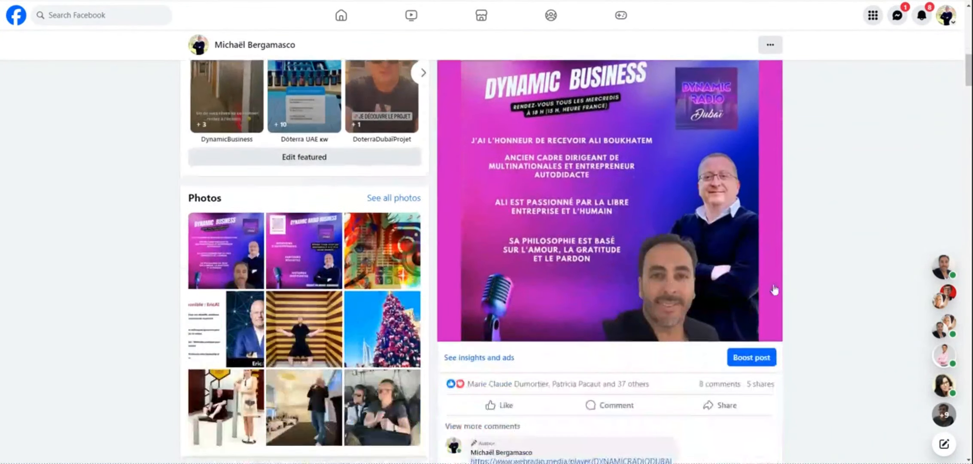
scroll(774, 290, up, 7)
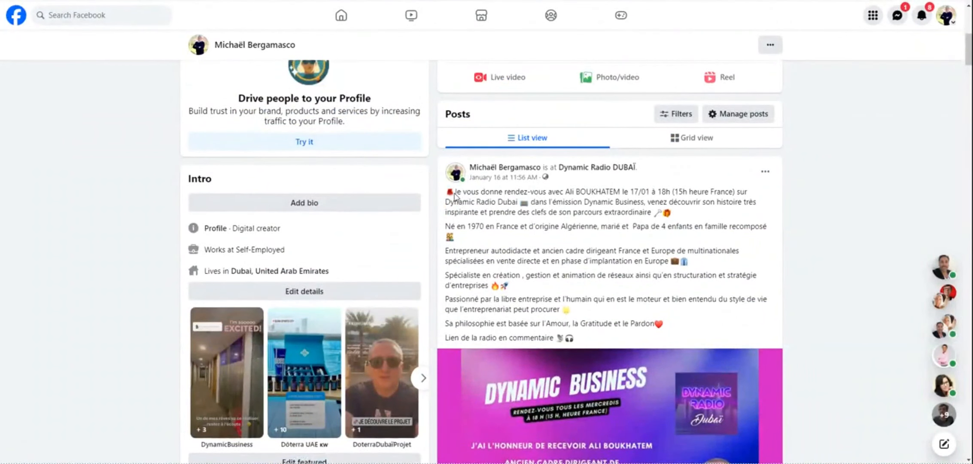
drag(454, 193, 727, 341)
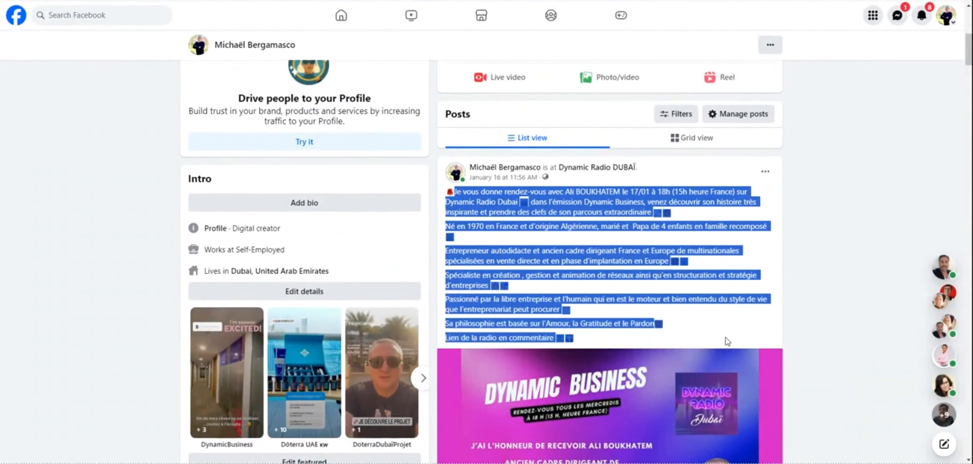
right_click(583, 265)
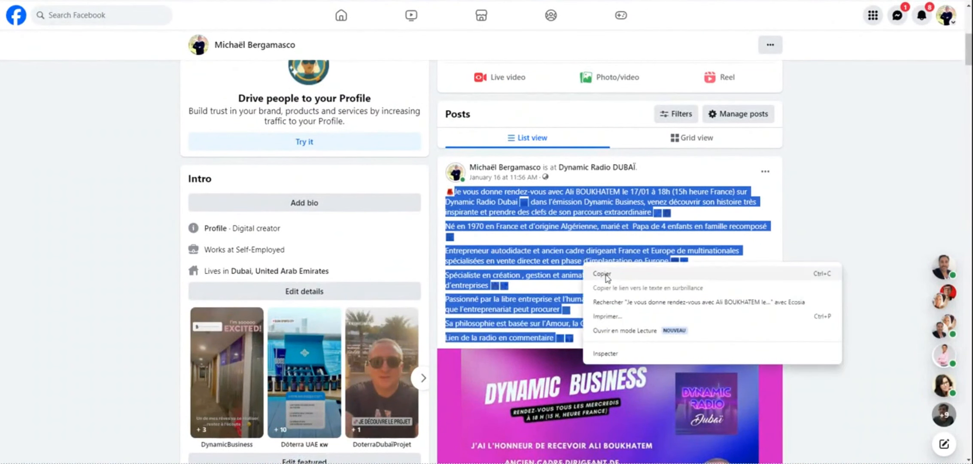
click(606, 274)
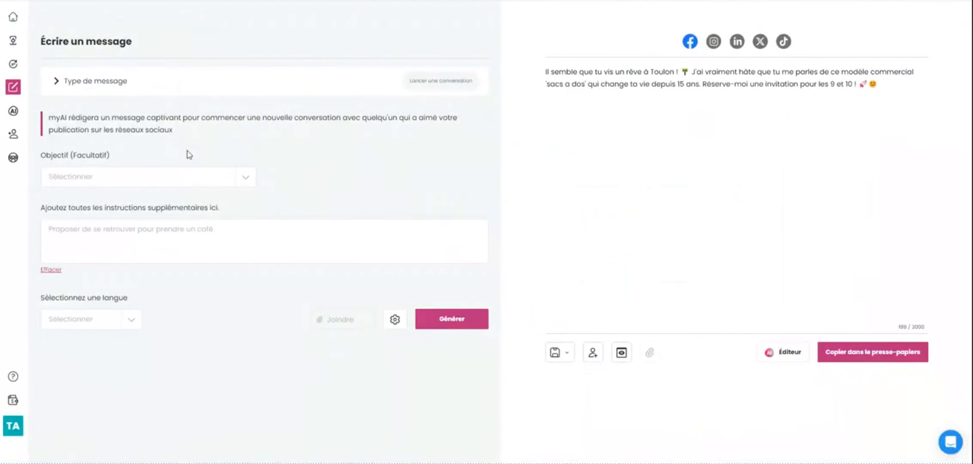
Set the message objective to "Someone Liked My Post" and clear the "EN EFFERVESCENCE" text from the required publication field.
click(246, 177)
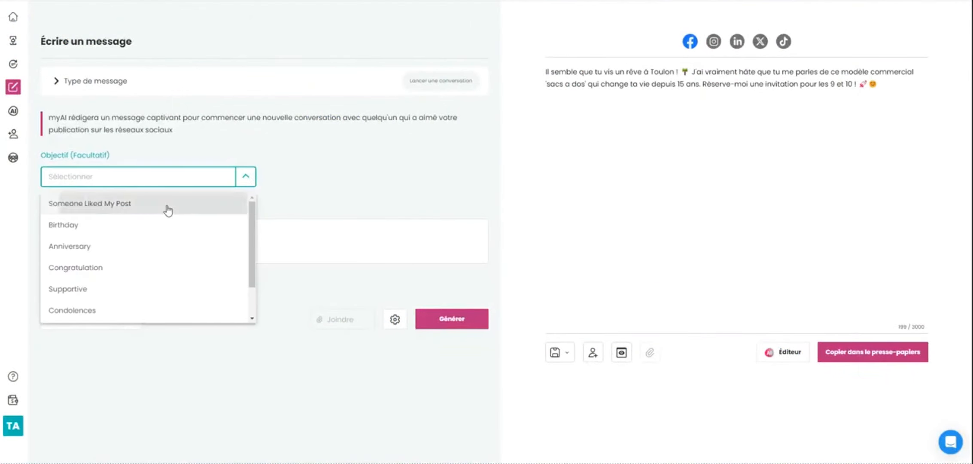
click(168, 210)
key(ctrl+v)
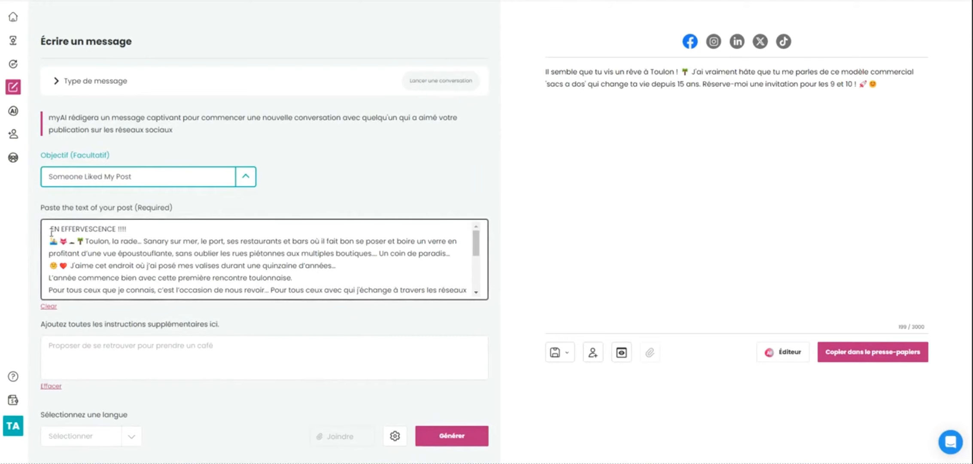
drag(51, 232, 453, 308)
key(BackSpace)
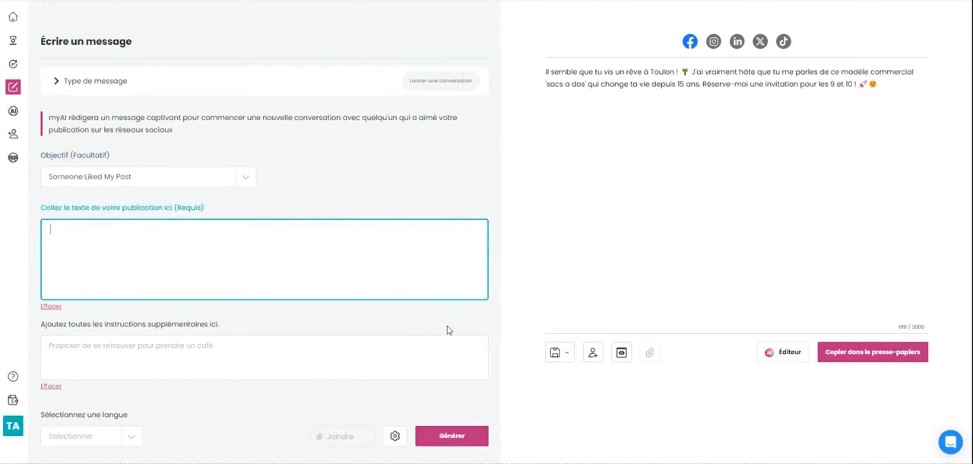
Generate a conversation message from the copied Dynamic Radio Dubaï post text in the required publication field, and copy the result.
right_click(85, 233)
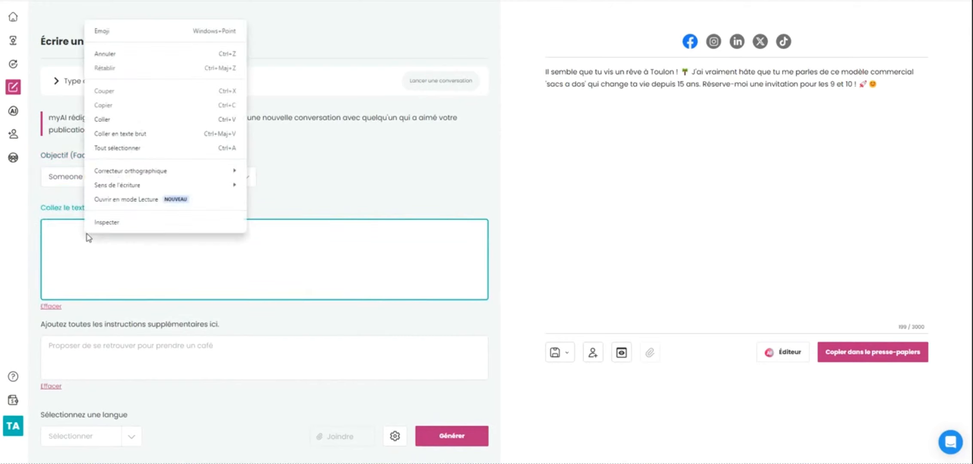
click(106, 119)
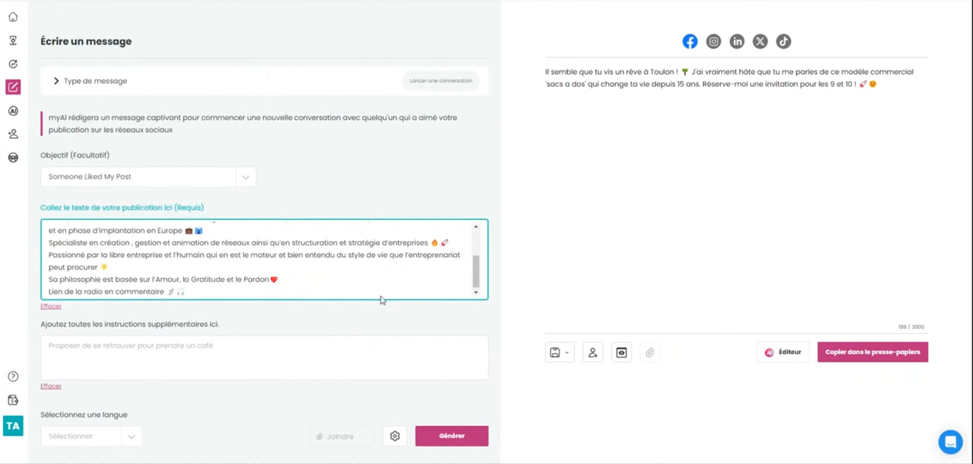
scroll(379, 287, up, 5)
click(454, 436)
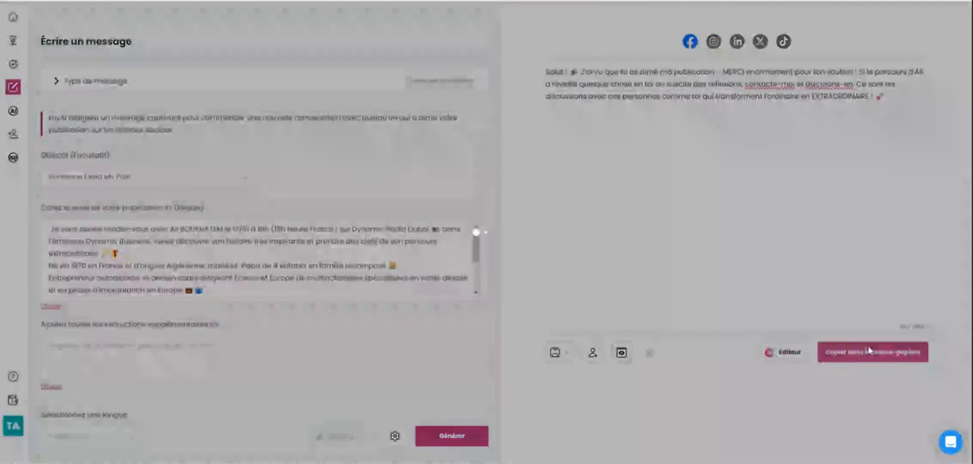
click(872, 351)
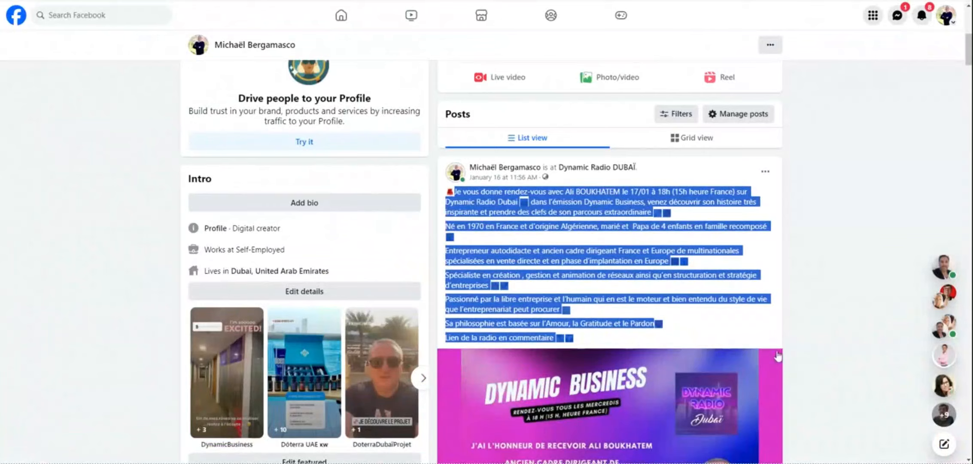
On Facebook, open the reactions list of the January 16 Dynamic Radio Dubaï post and start a chat with someone who liked it.
scroll(809, 317, down, 4)
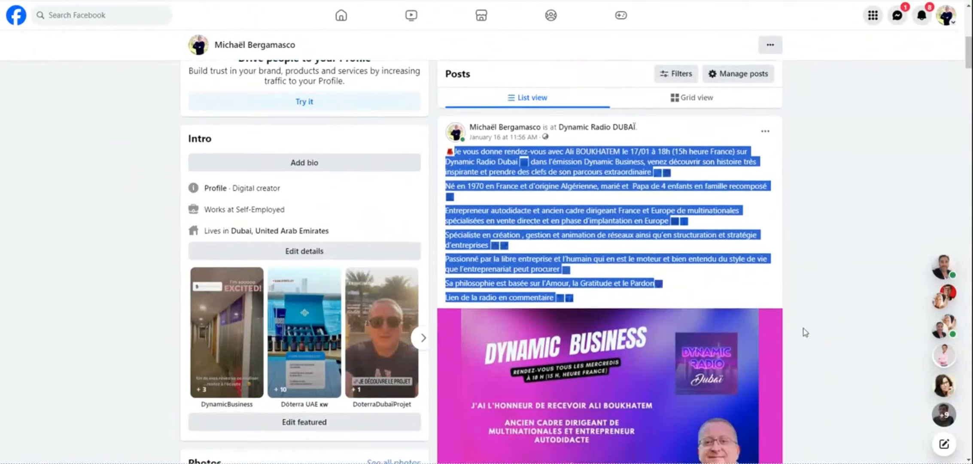
scroll(814, 308, down, 5)
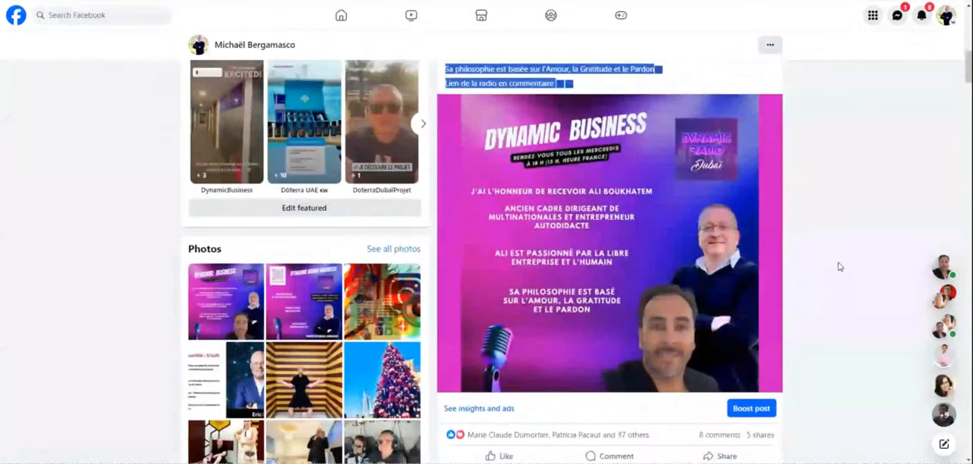
scroll(839, 259, down, 2)
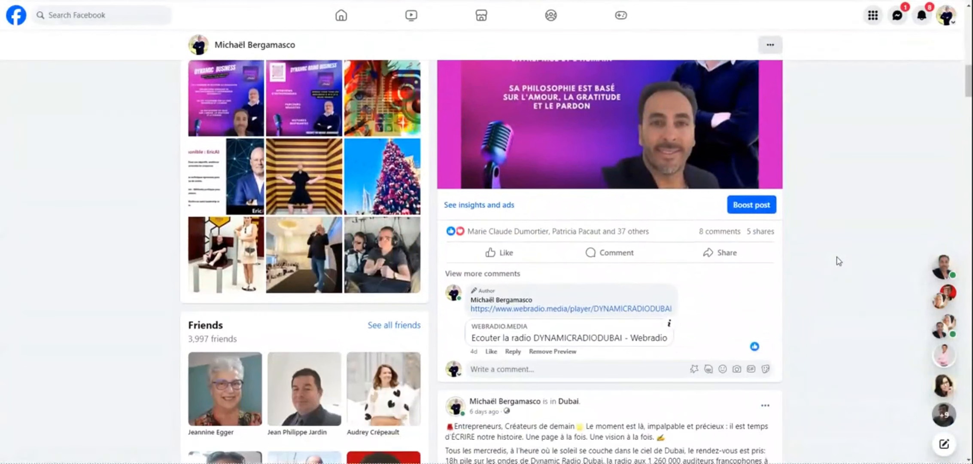
click(639, 234)
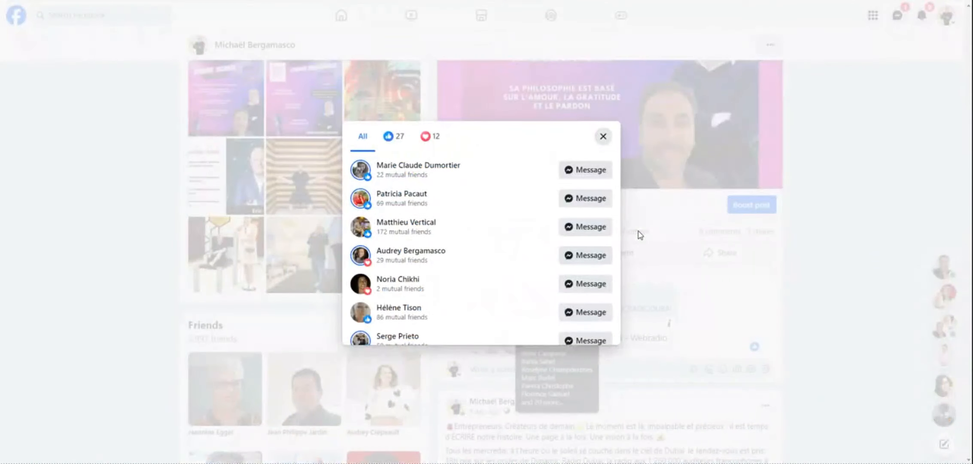
scroll(491, 225, down, 3)
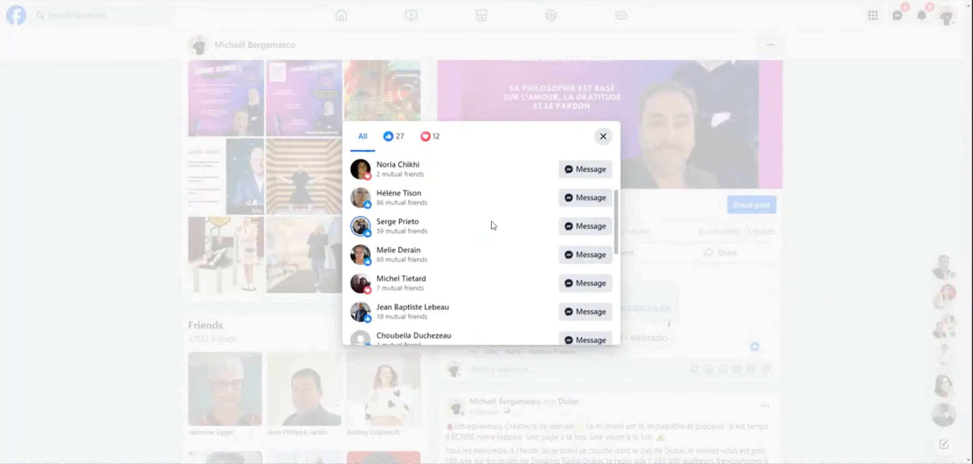
scroll(492, 225, down, 1)
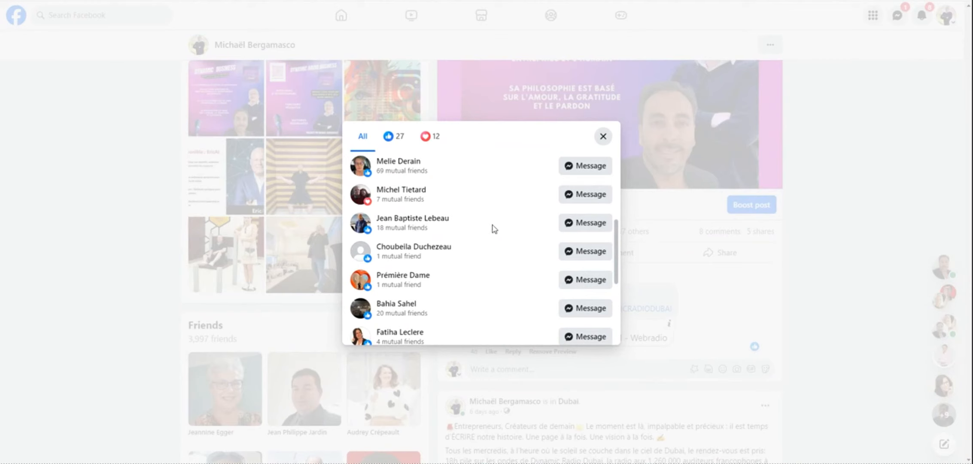
scroll(495, 228, down, 3)
scroll(494, 228, down, 1)
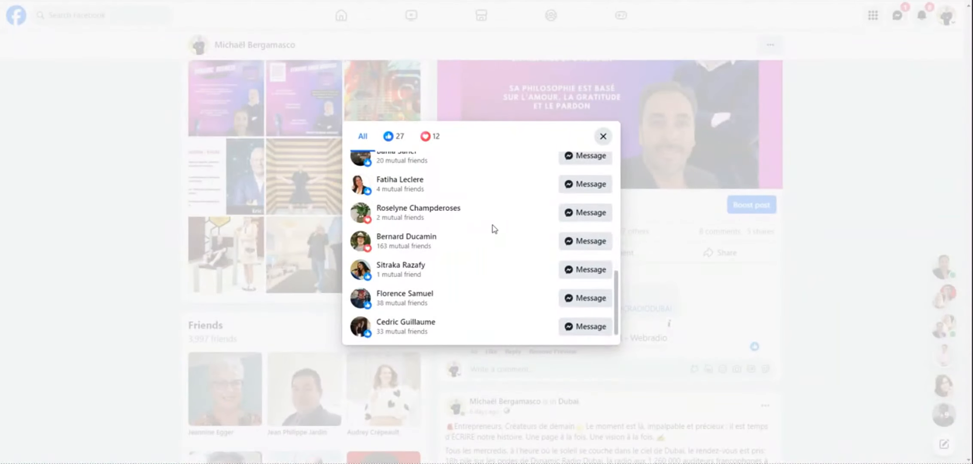
scroll(488, 228, down, 1)
scroll(488, 228, down, 6)
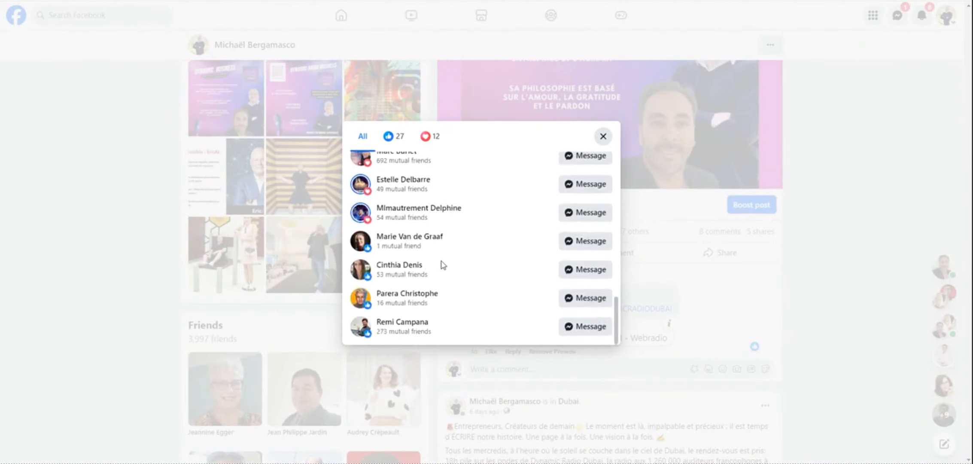
click(598, 270)
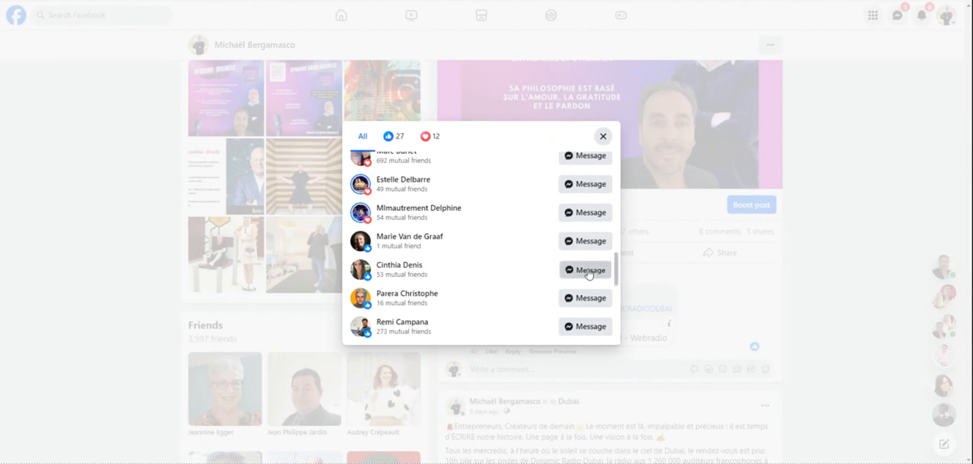
Paste the generated message into the Messenger chat, send it and close the conversation.
scroll(818, 331, up, 2)
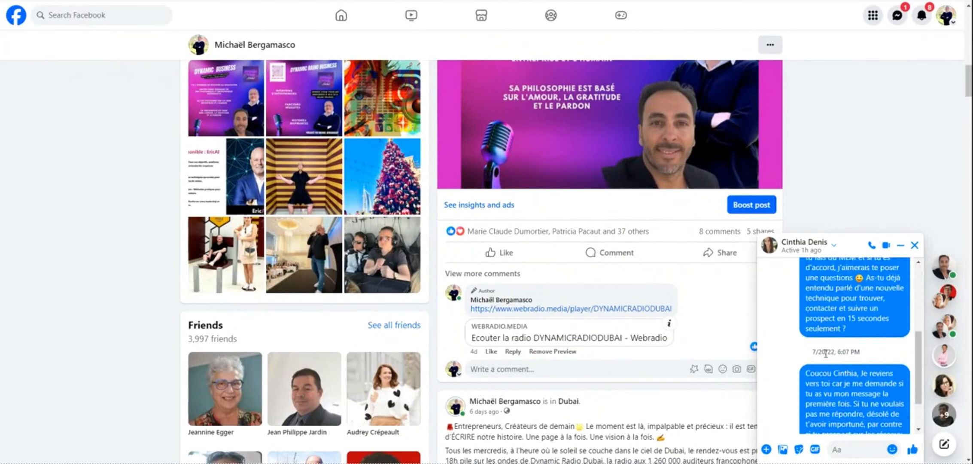
scroll(824, 352, down, 4)
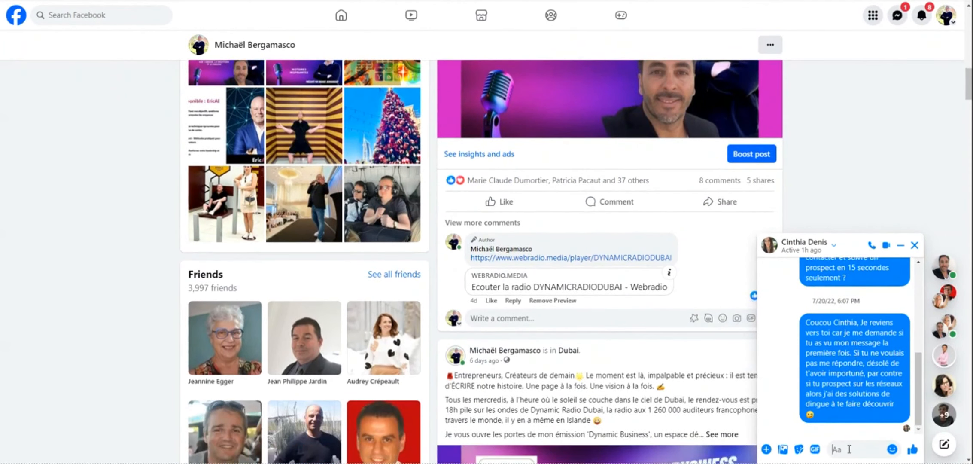
right_click(849, 449)
click(722, 335)
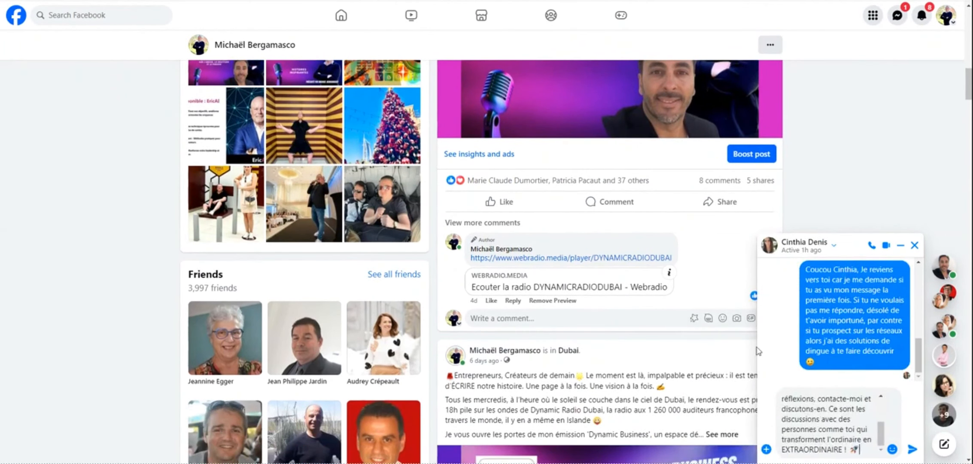
click(911, 449)
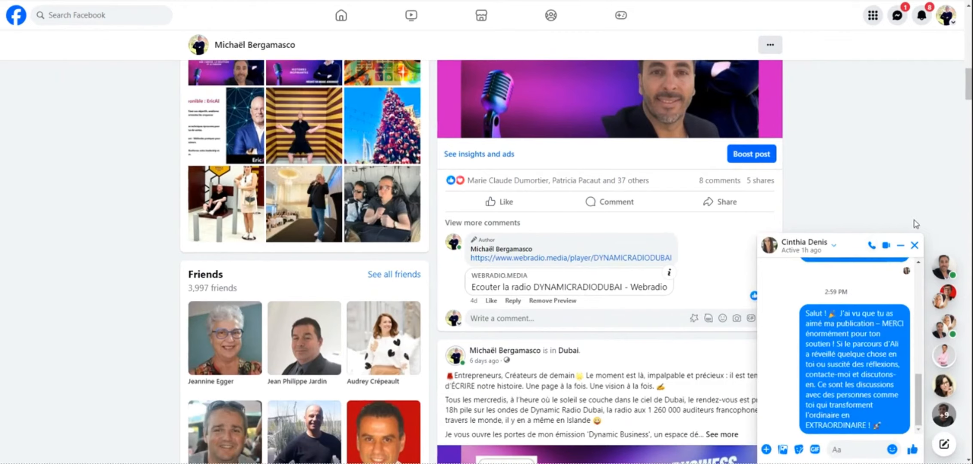
click(914, 248)
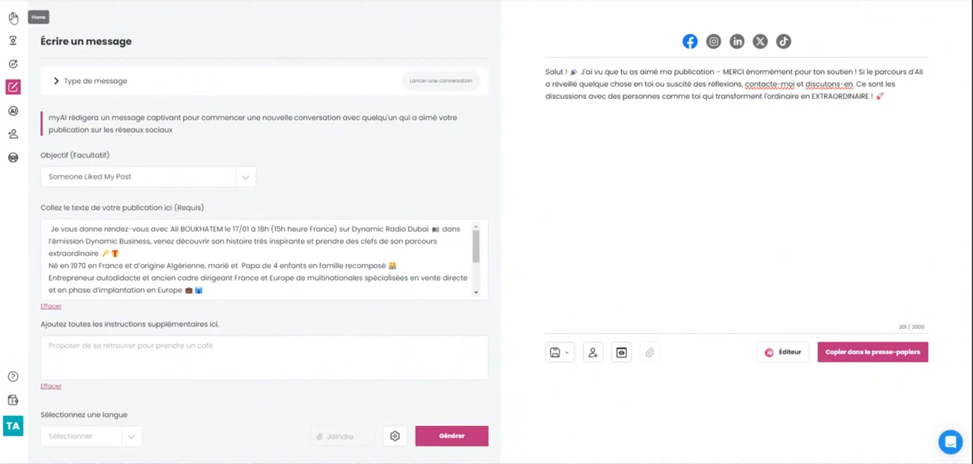
Switch back to myAI, open the "Aide-moi à répondre" tool and expand its objectives to review the options and earlier replies.
click(13, 19)
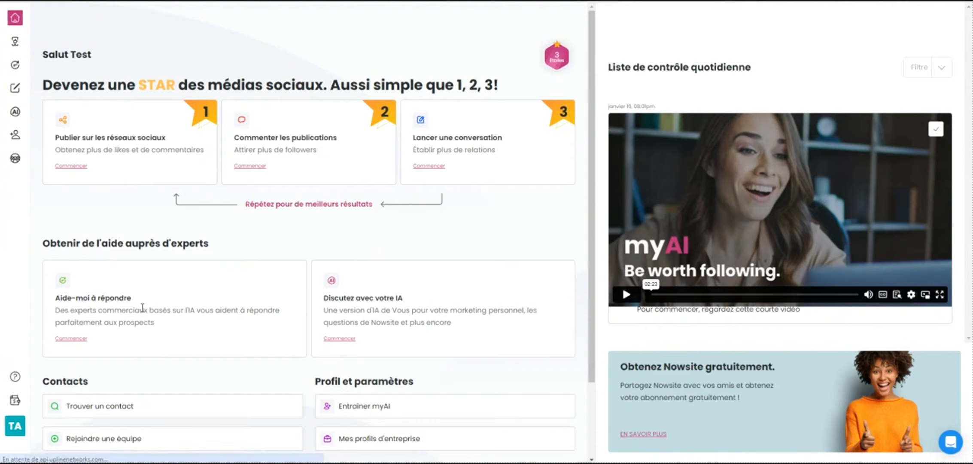
click(142, 308)
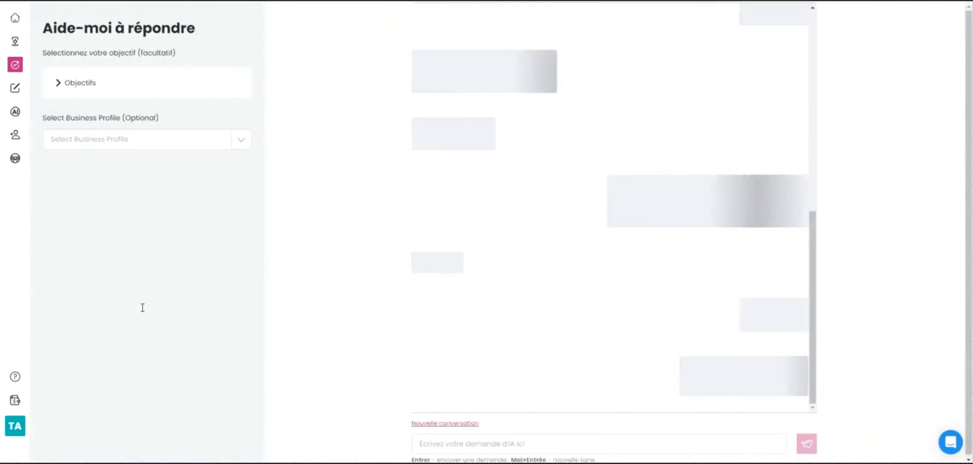
click(192, 88)
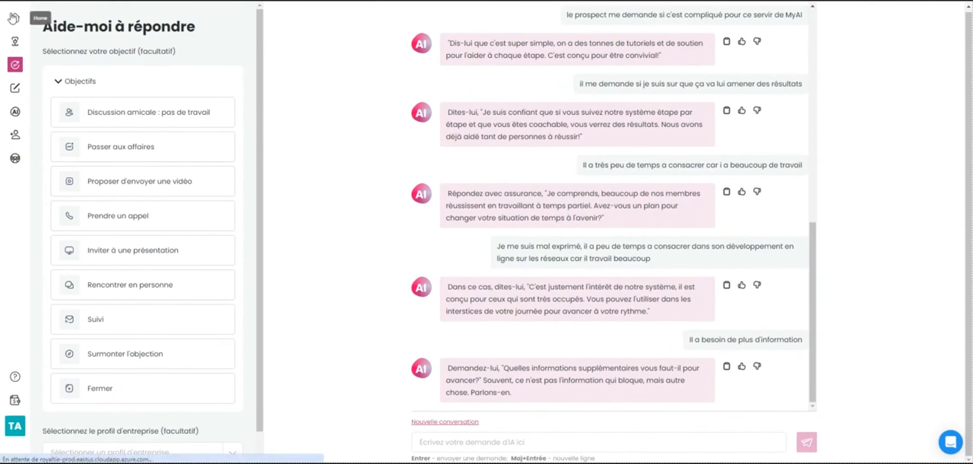
Return to the myAI home page and switch to the presentation's "Bientôt disponible : EricAI" slide.
click(14, 18)
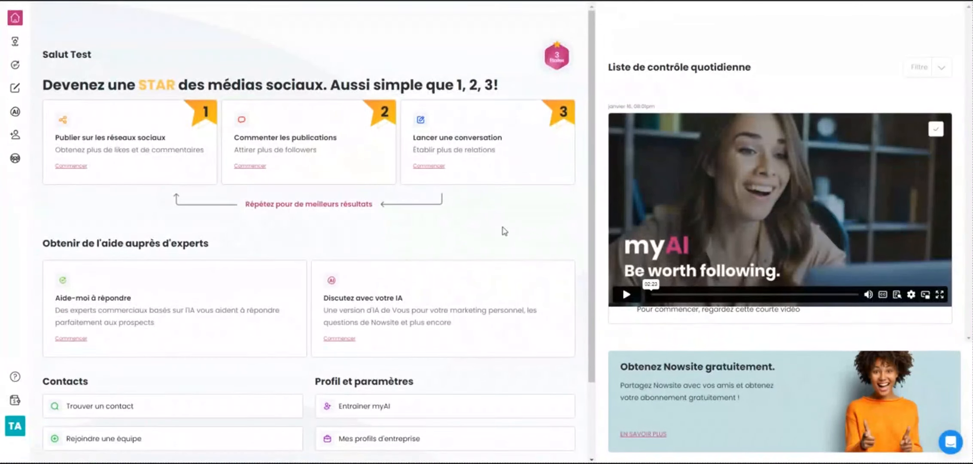
click(392, 325)
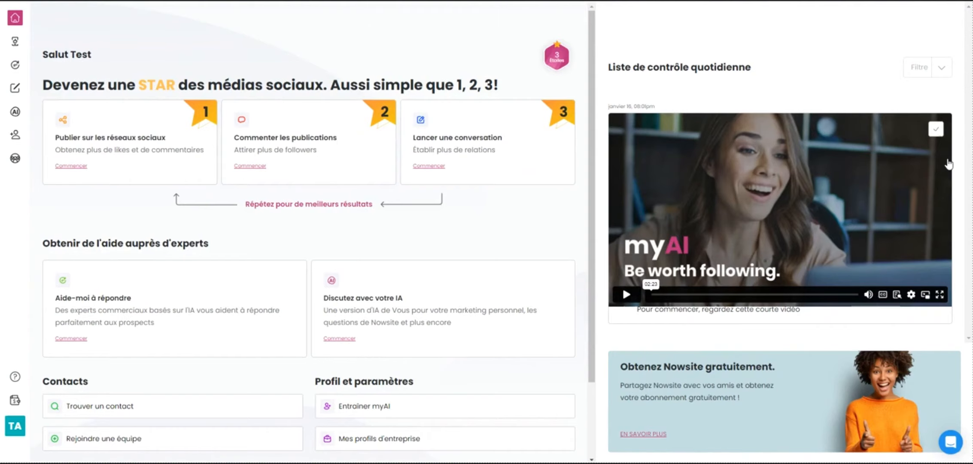
key(alt+Tab)
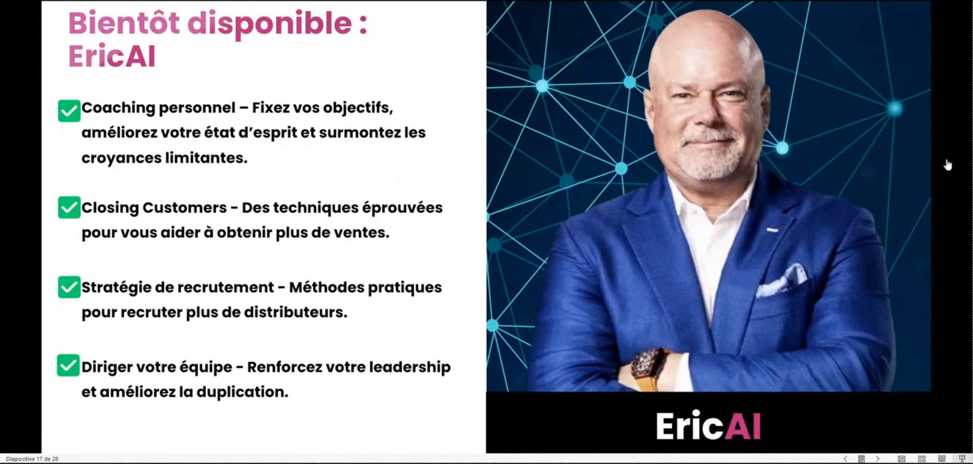